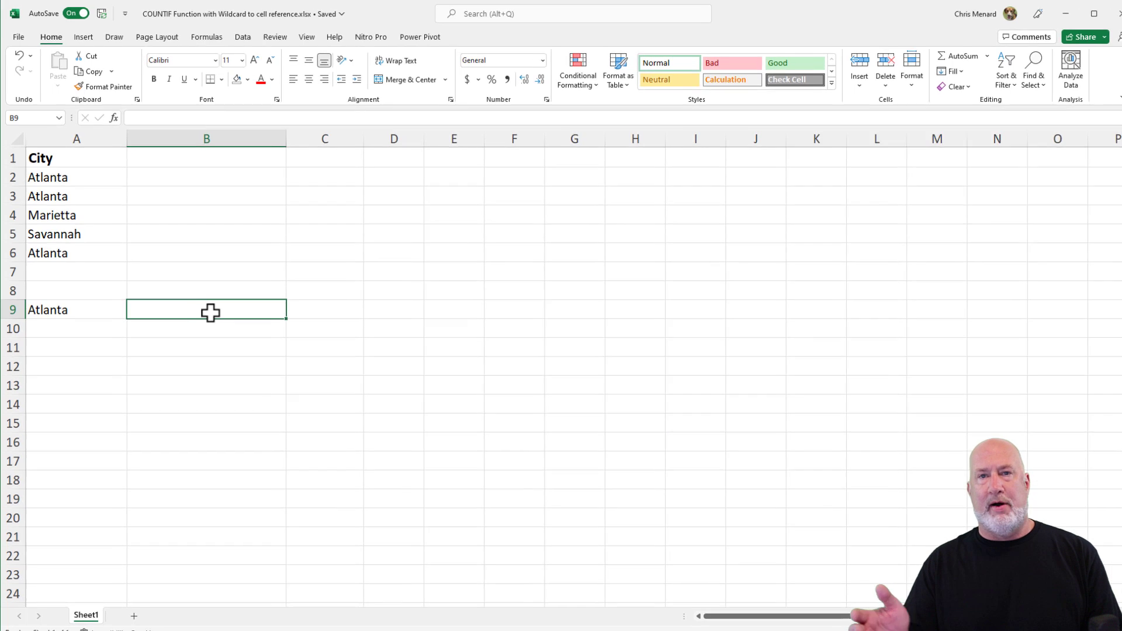
Enter =COUNTIF(A2:A6,"atlanta") in B9 to count the 3 Atlanta entries.
type("=countif")
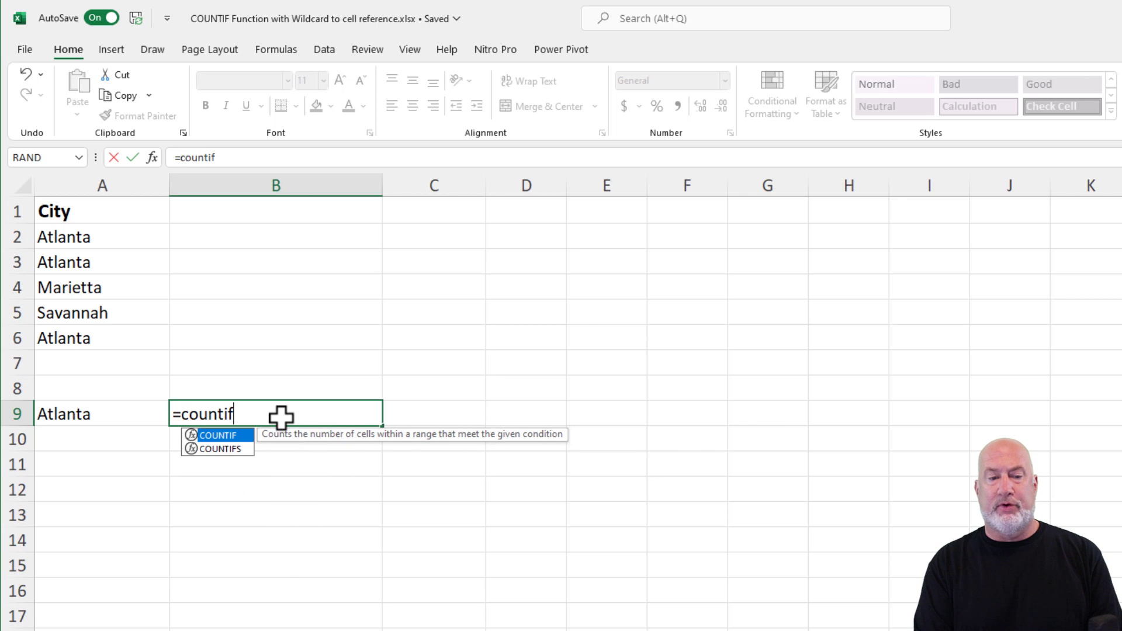
key("Tab")
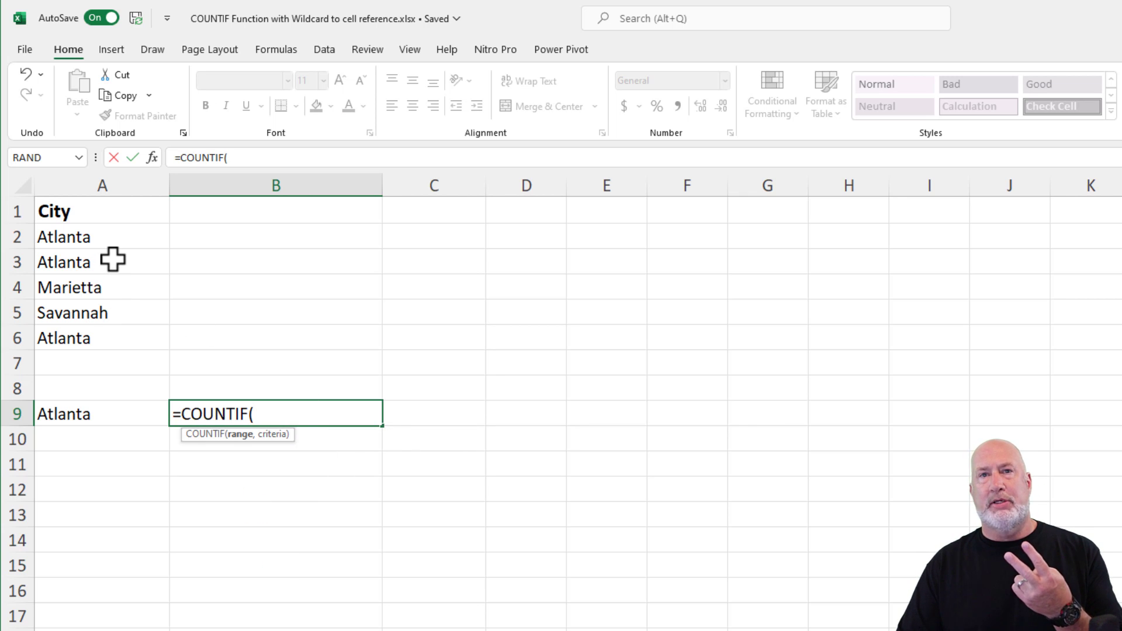
left_click_drag(85, 238, 89, 336)
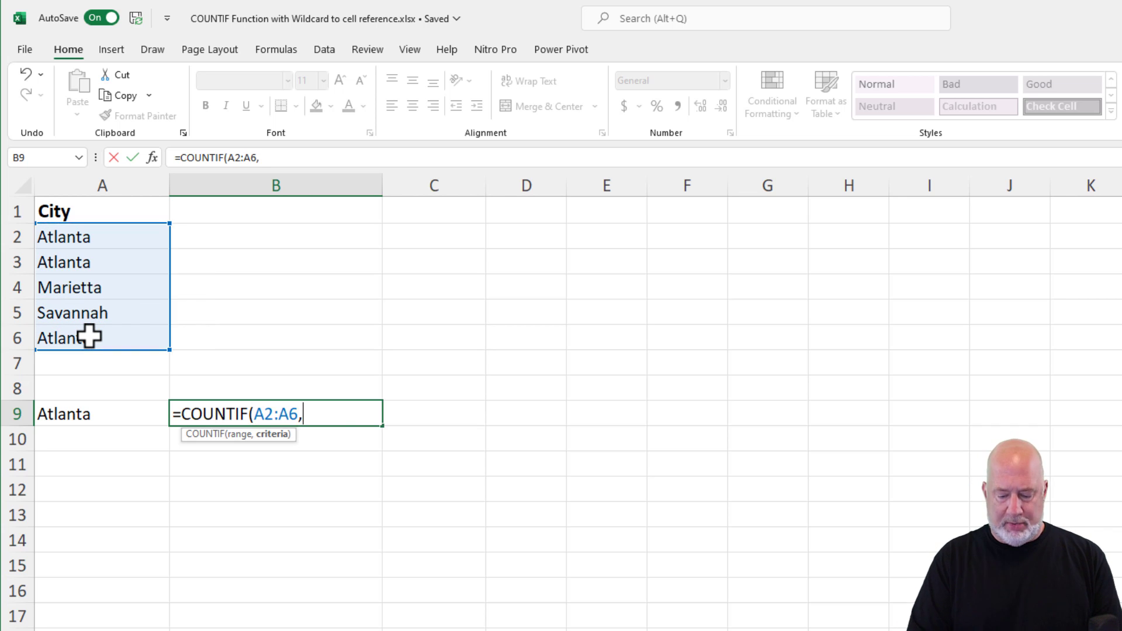
type(",\"a tlanta")
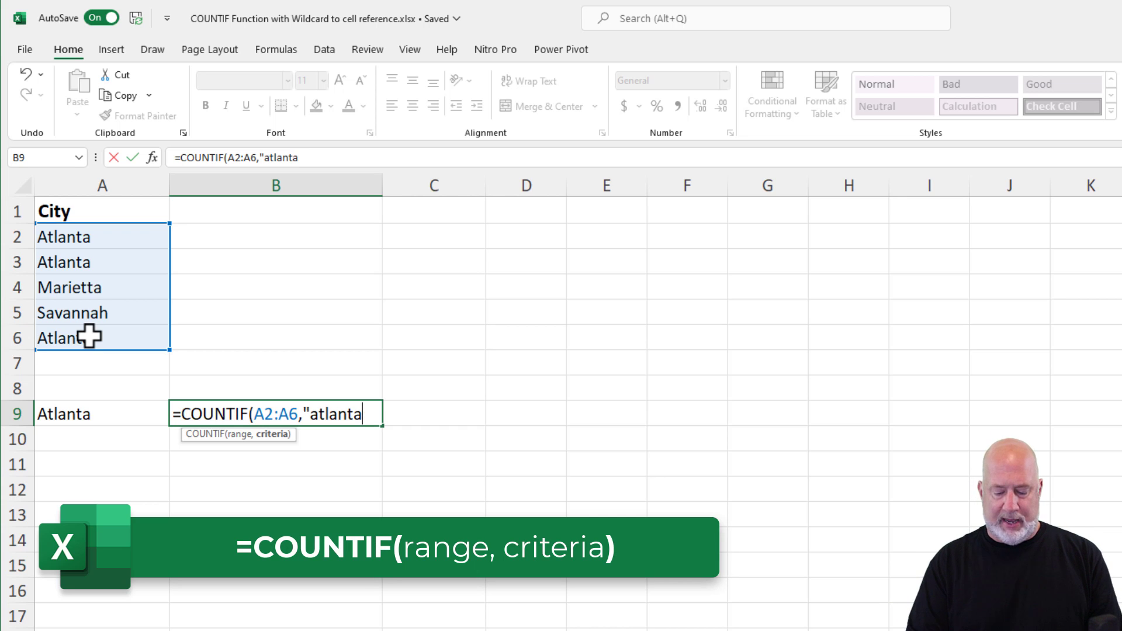
type(":\"")
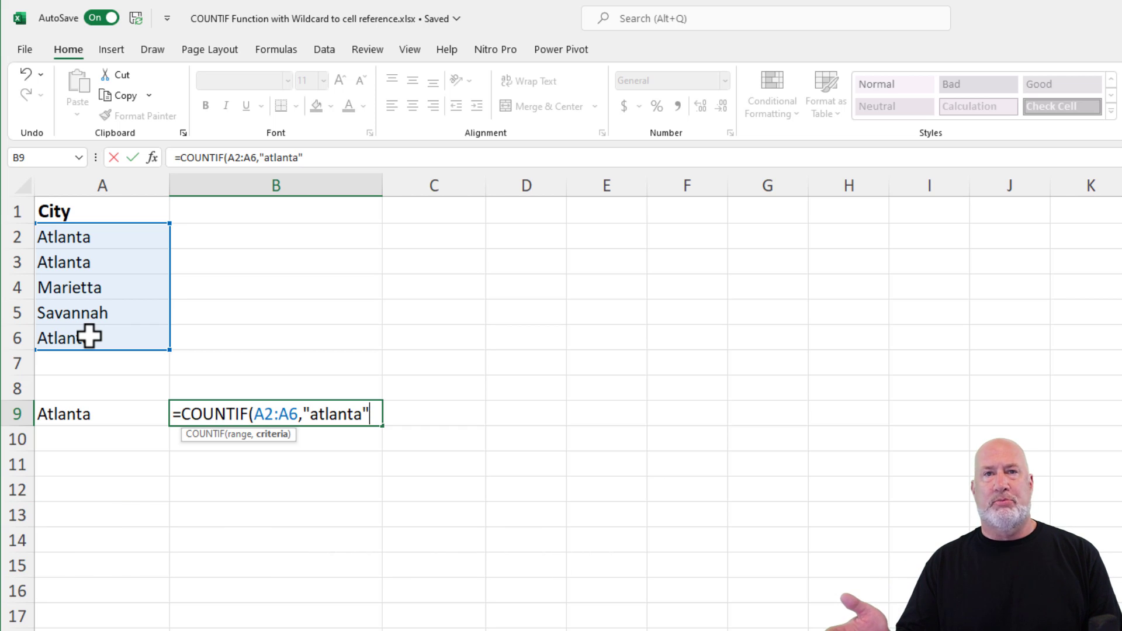
key("ctrl+Return")
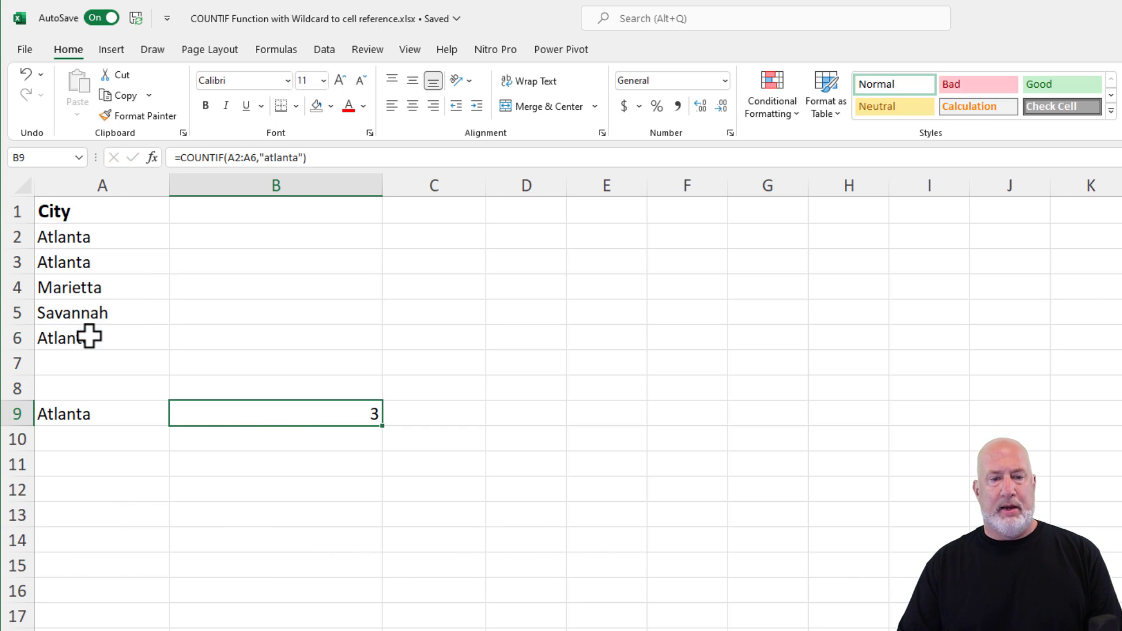
Replace B9's "atlanta" criterion with cell A9, giving =COUNTIF(A2:A6,A9).
double_click(347, 405)
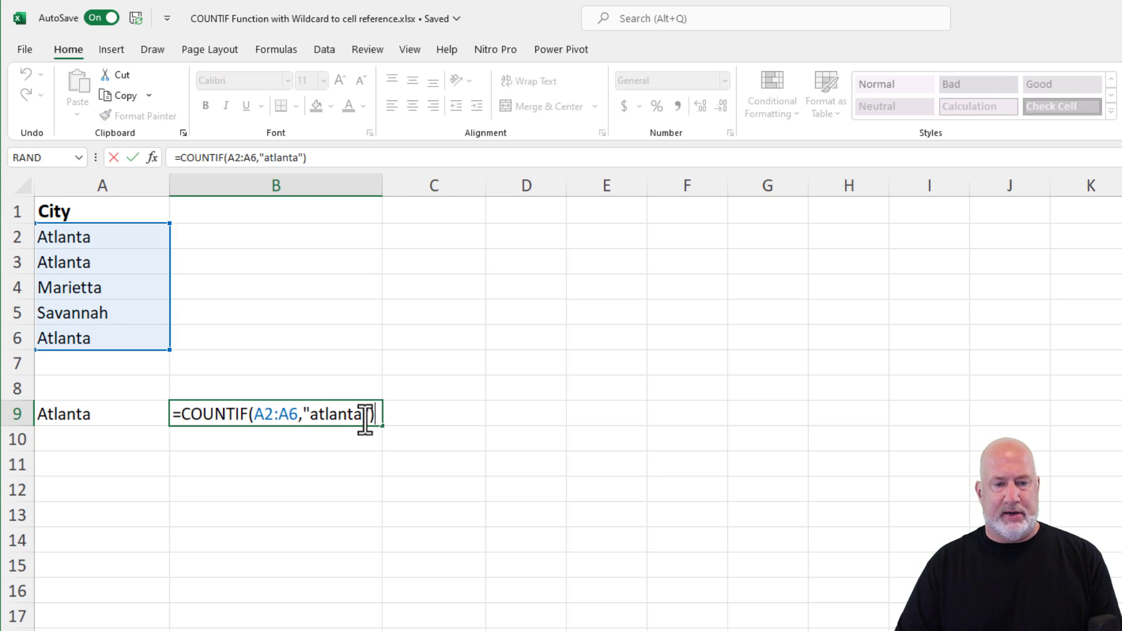
left_click(370, 414)
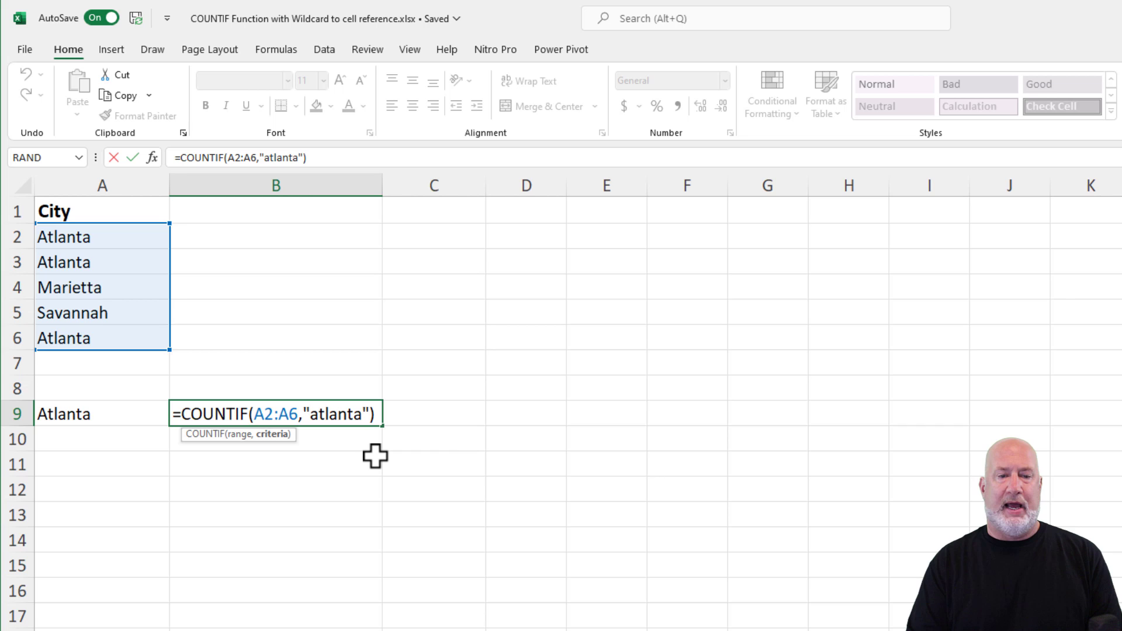
key("BackSpace")
key("BackSpace")
key("BackSpace")
key("BackSpace")
key("BackSpace")
key("BackSpace")
key("BackSpace")
key("BackSpace")
key("BackSpace")
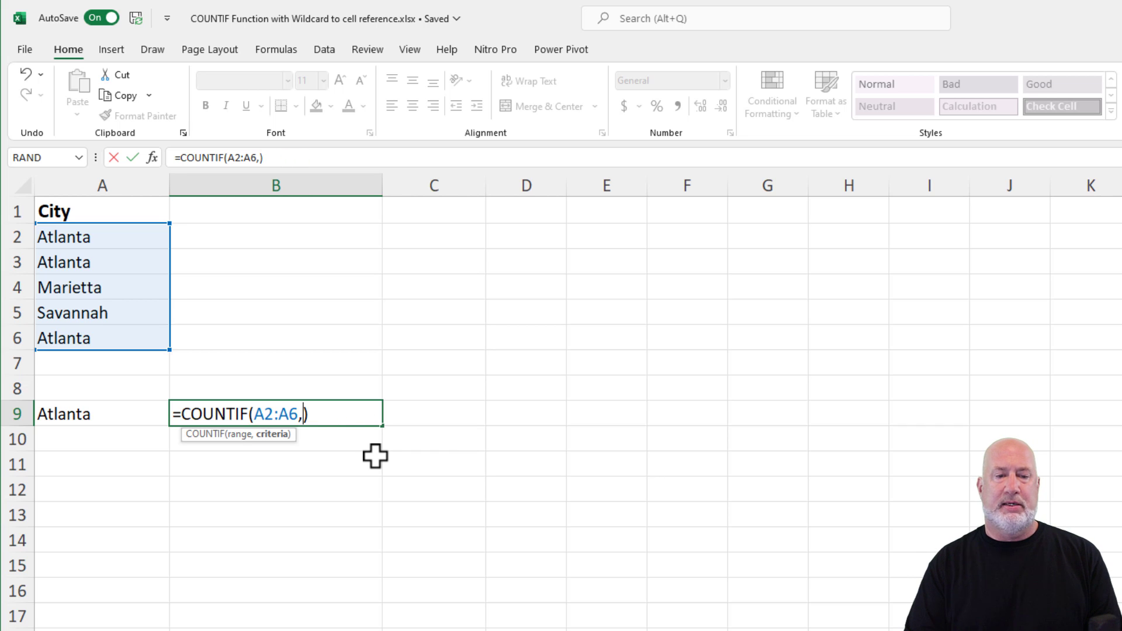
left_click(140, 410)
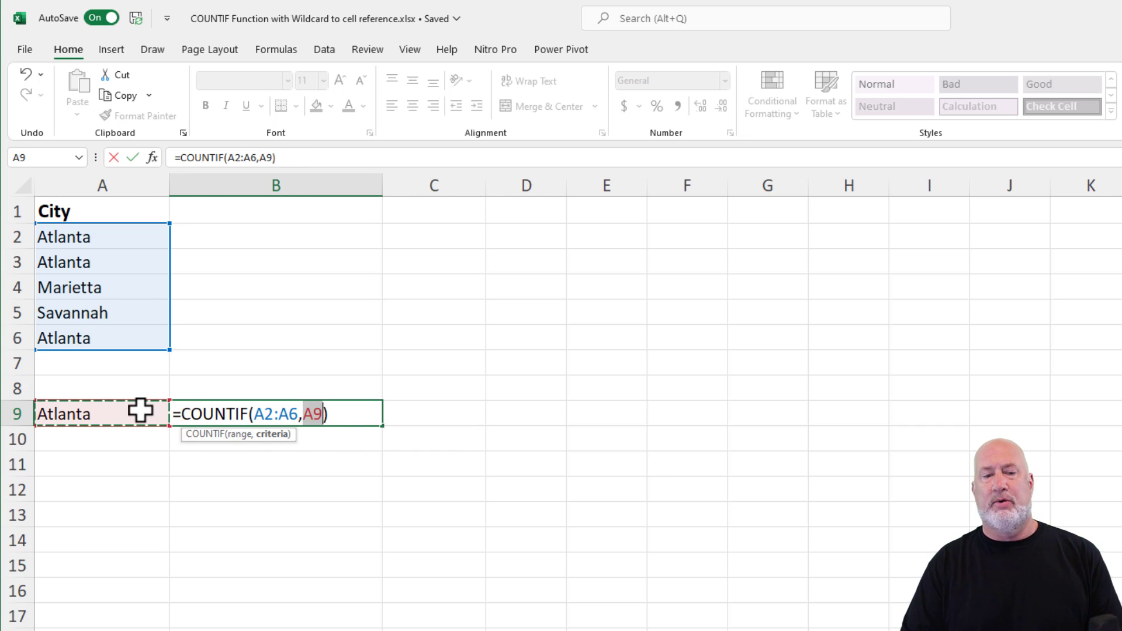
key("Return")
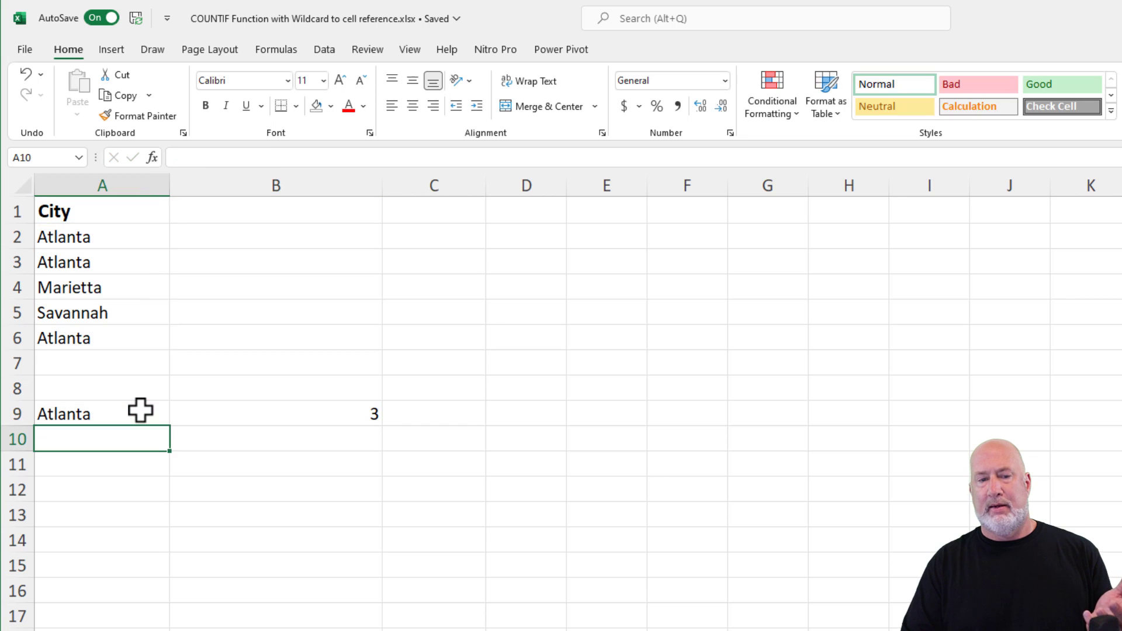
key("Up")
key("Right")
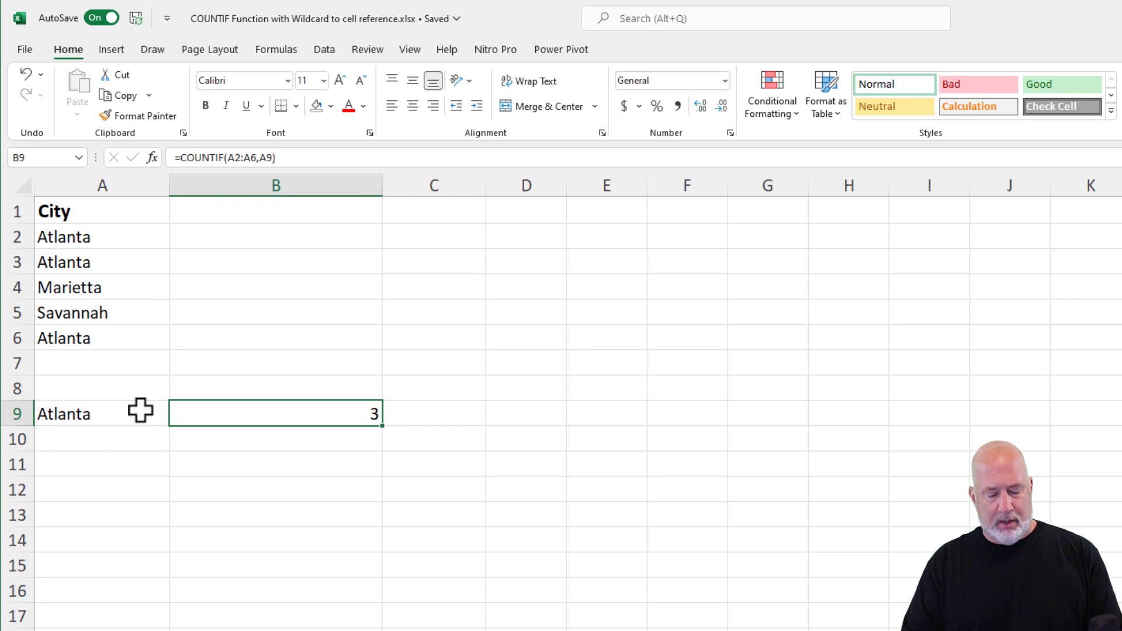
Shorten the city entry in A3 to Atl.
left_click(82, 266)
key("F2")
key("BackSpace")
key("BackSpace")
key("BackSpace")
key("BackSpace")
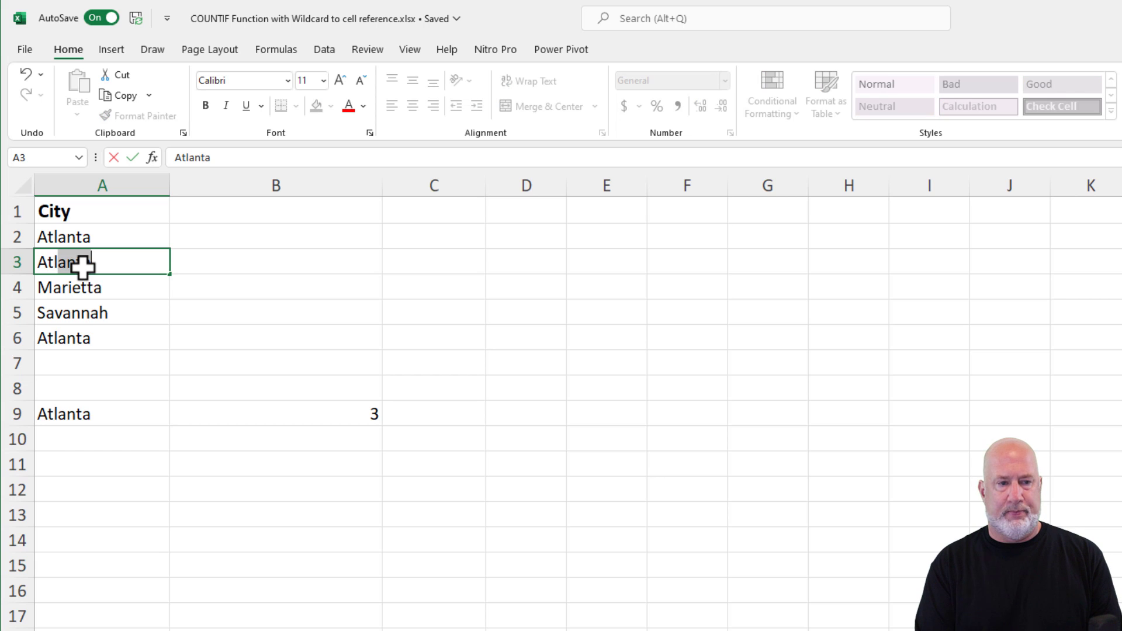
key("Return")
Overwrite A6 with 'Lives in Atlanta'.
key("Down")
key("Down")
type("L")
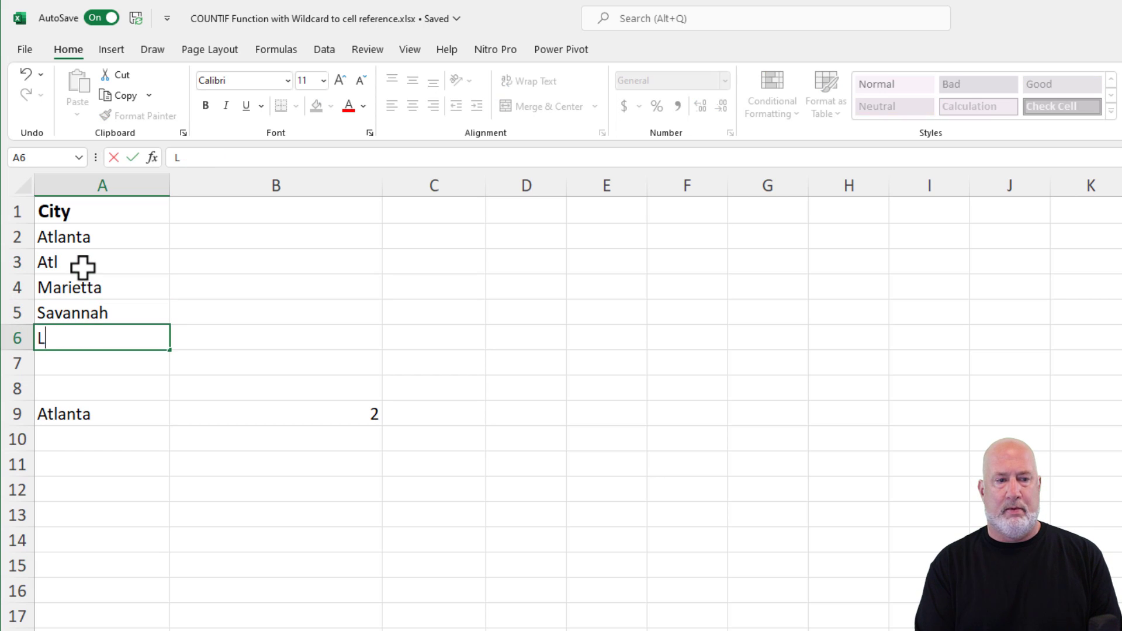
type("ives in Atlanta")
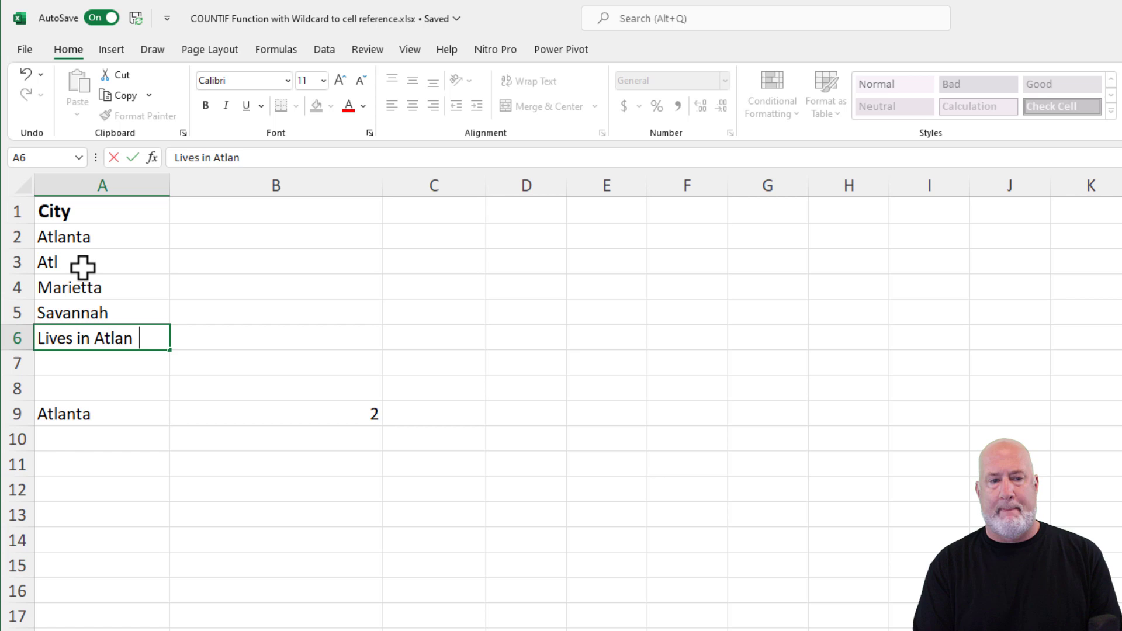
key("Return")
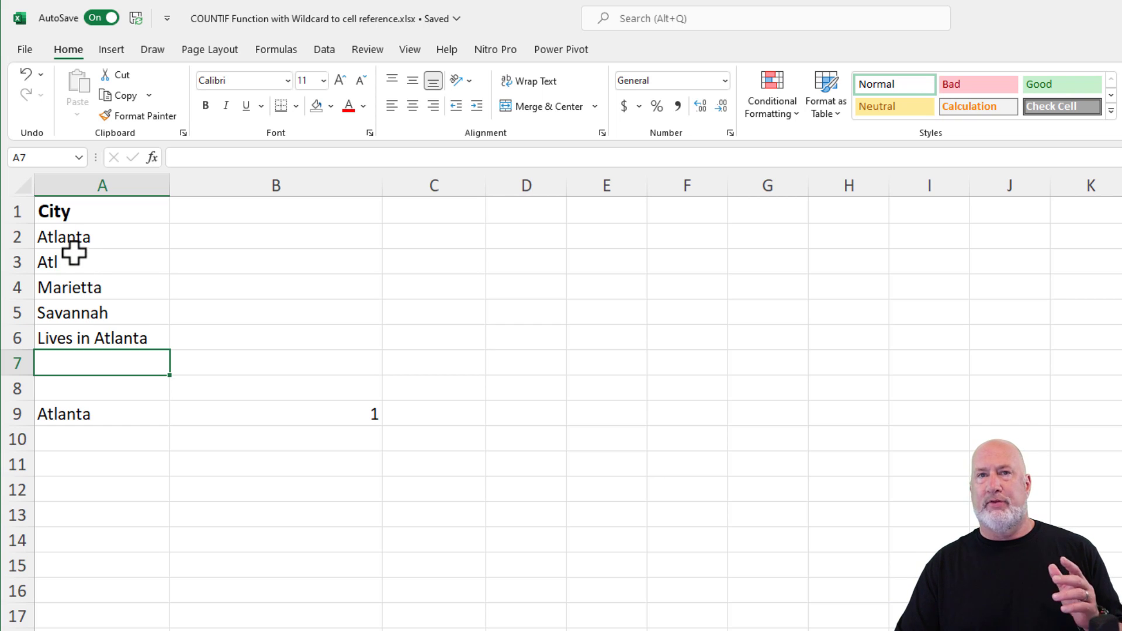
left_click(84, 335)
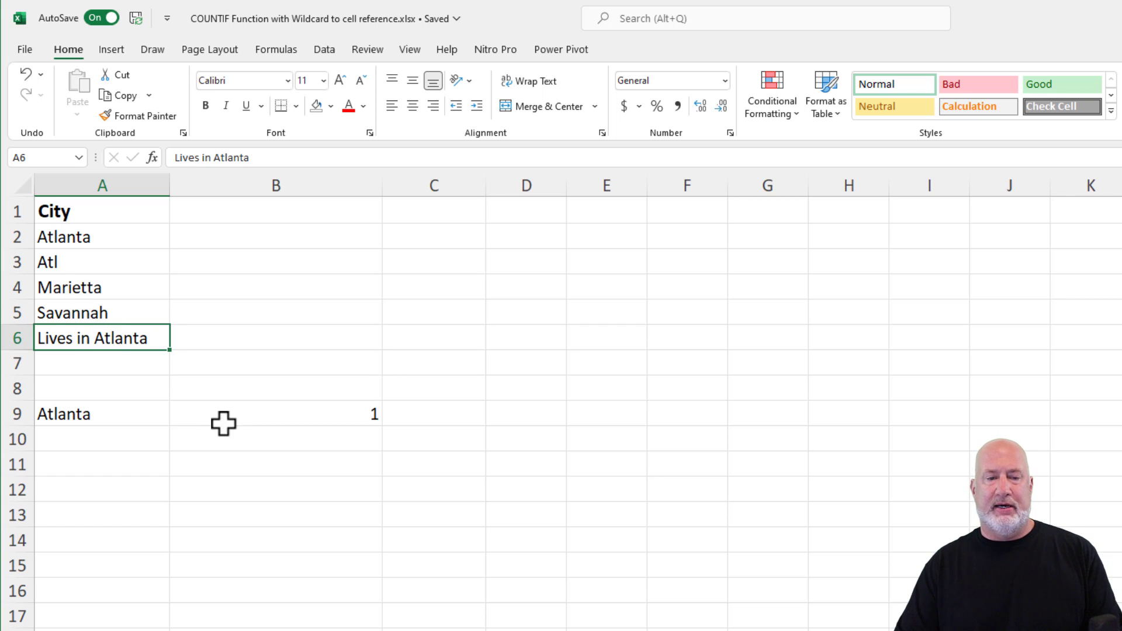
left_click(268, 411)
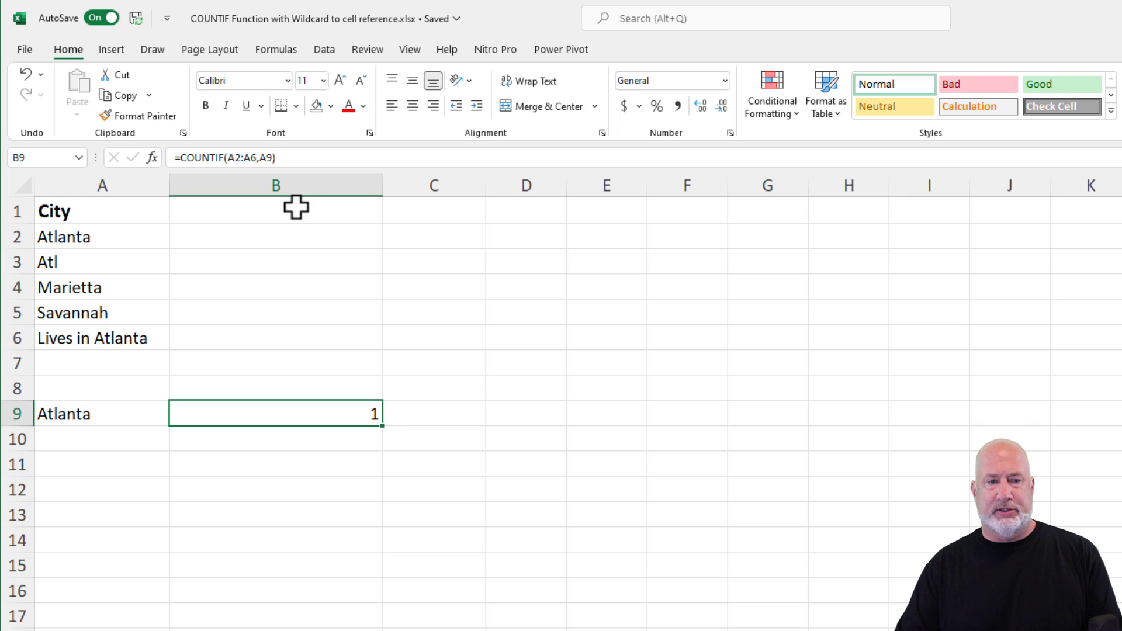
left_click(274, 157)
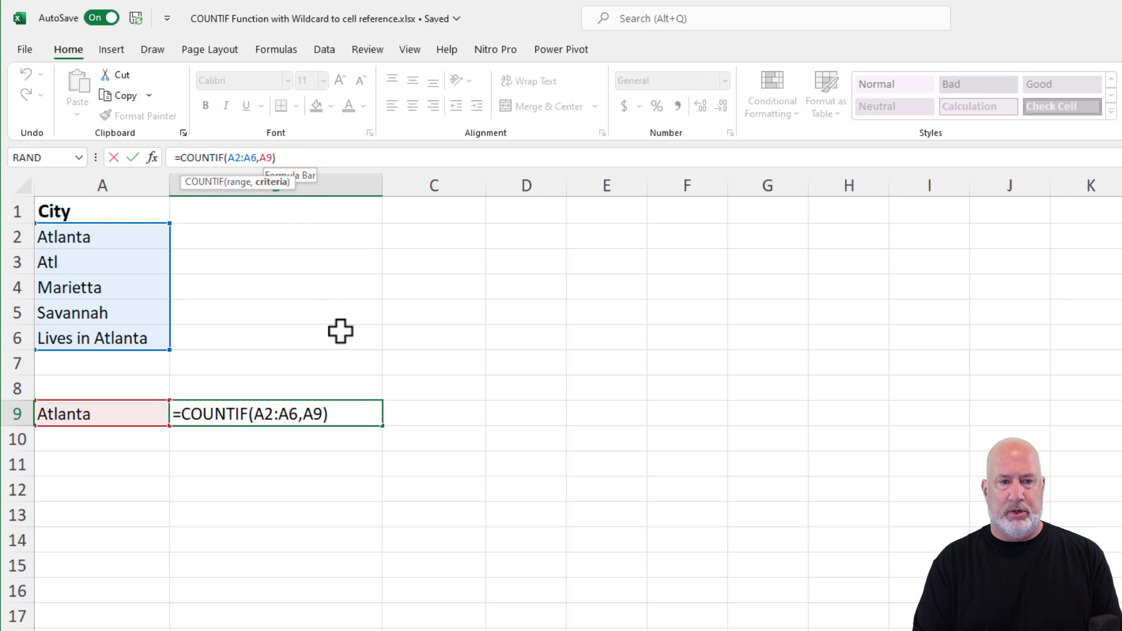
key("BackSpace")
key("BackSpace")
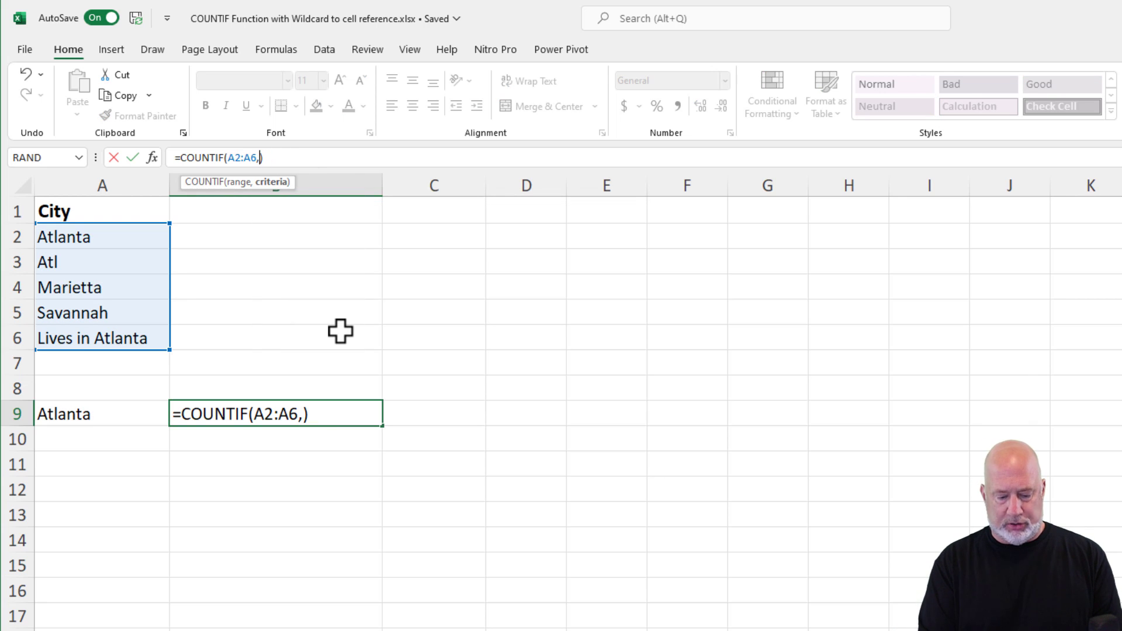
key("Escape")
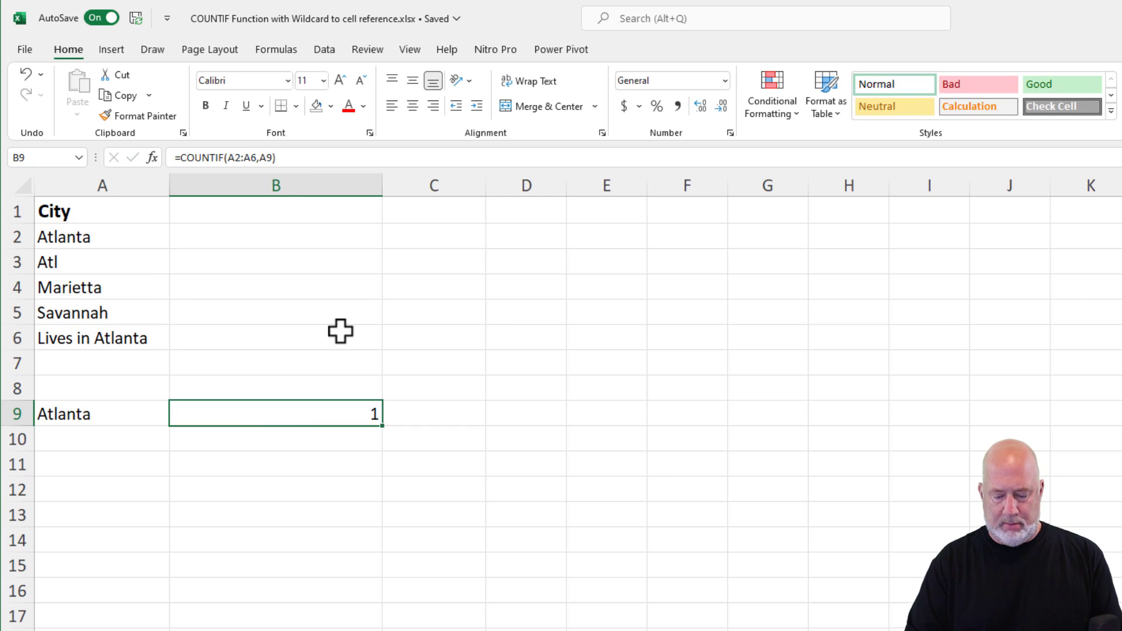
Enter =COUNTIF(A2:A6,"*atl*") in B9 to count the 3 cities containing atl.
type("=con")
key("BackSpace")
type("u")
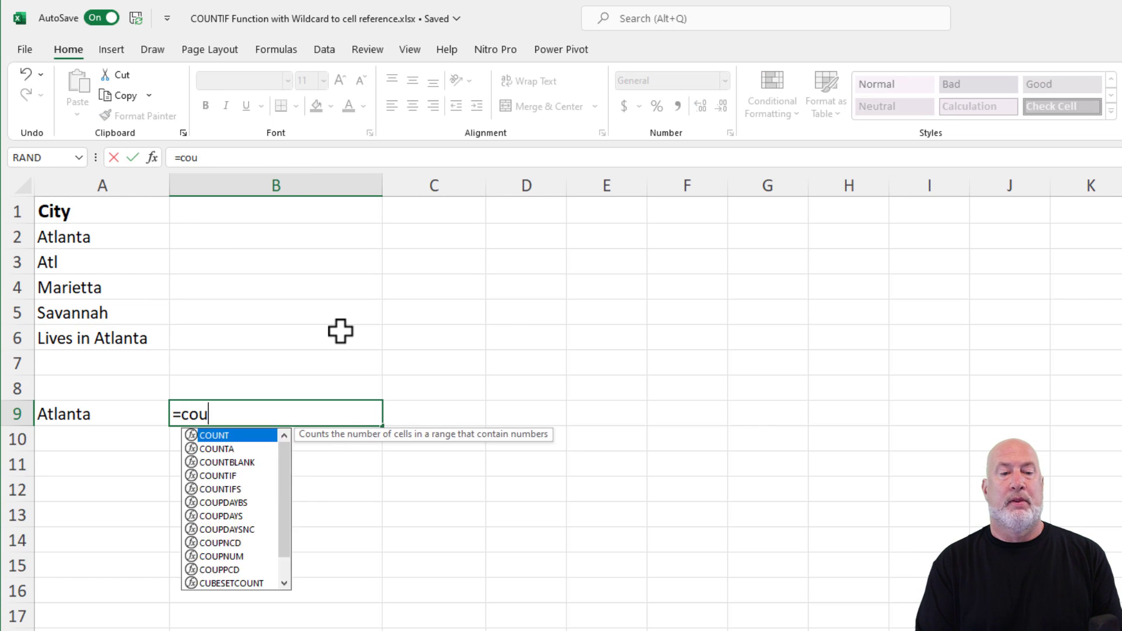
type("nit")
key("BackSpace")
key("BackSpace")
type("ti")
key("Tab")
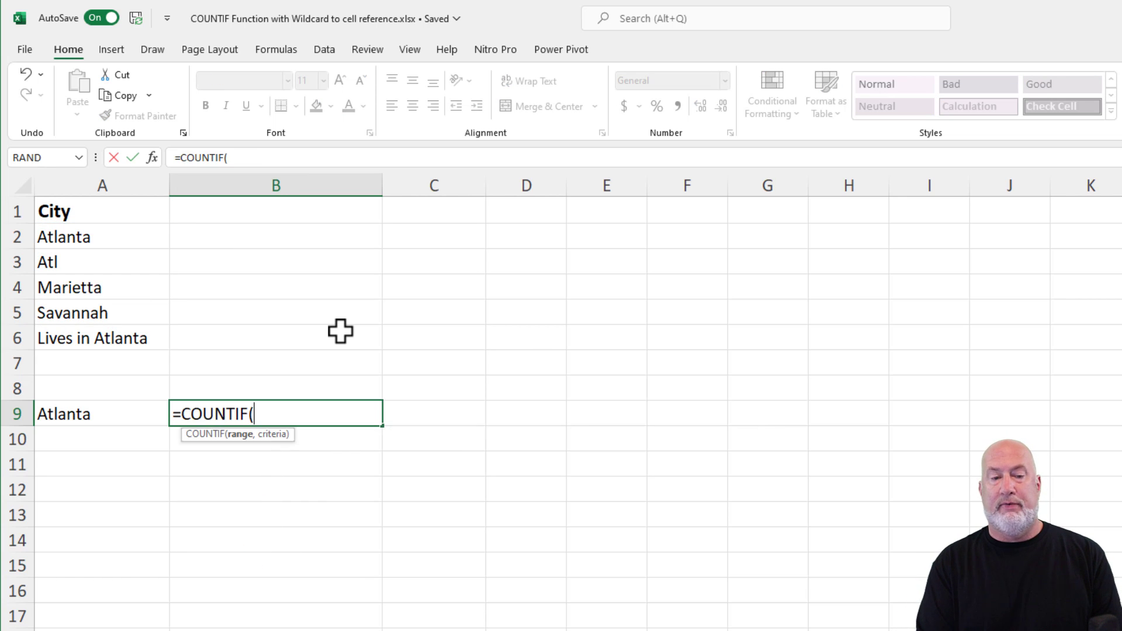
left_click_drag(130, 240, 140, 340)
type(",")
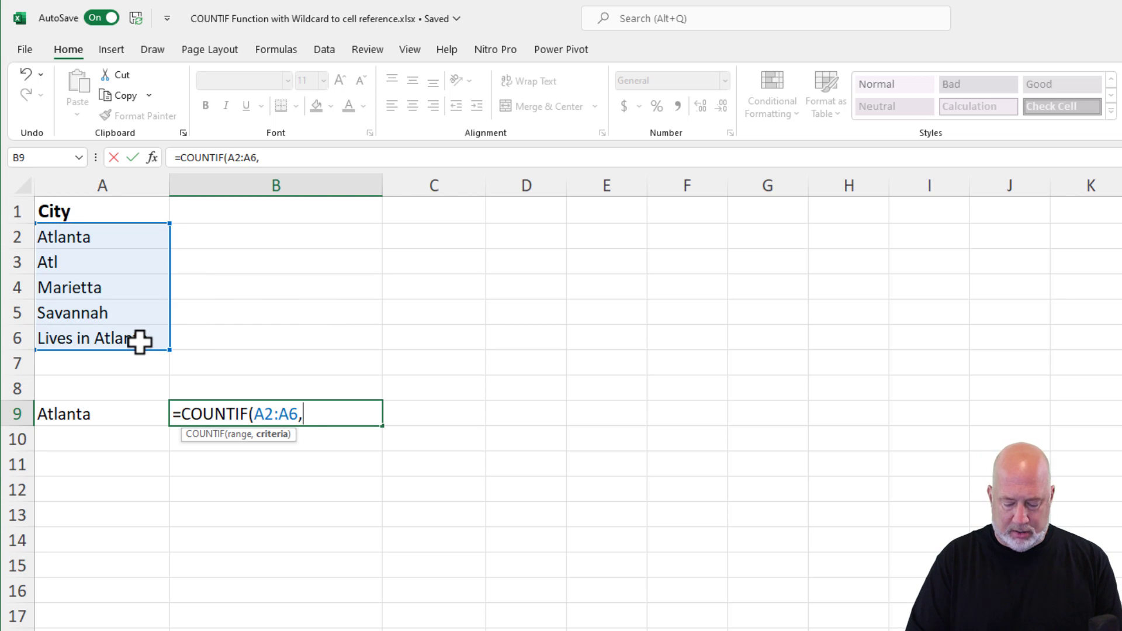
type("\"")
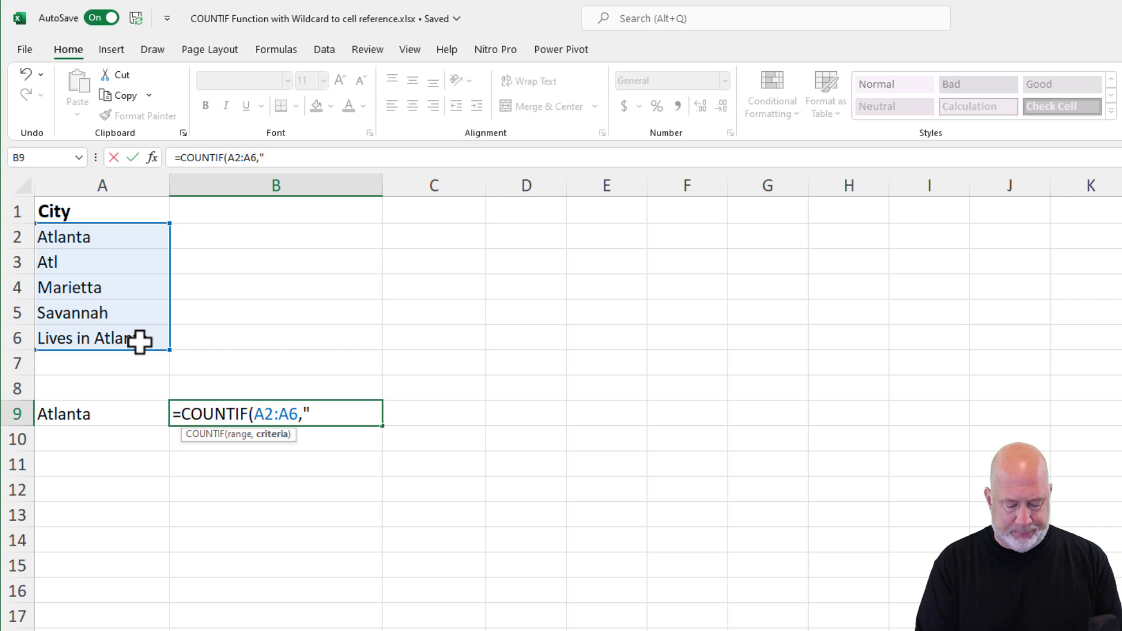
type("*")
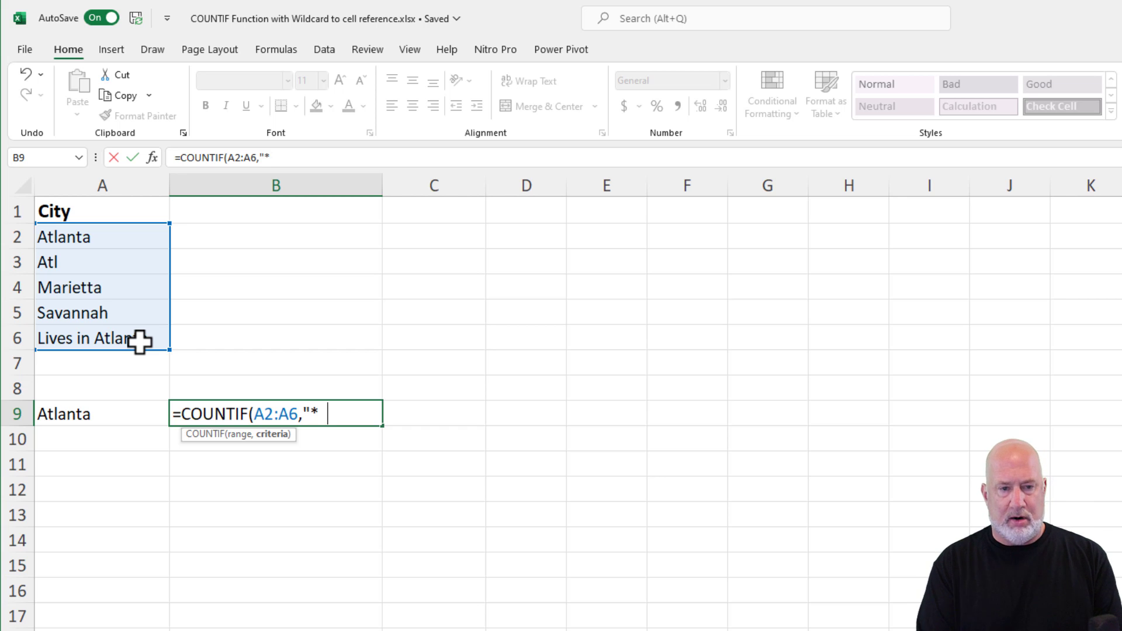
type("atl*")
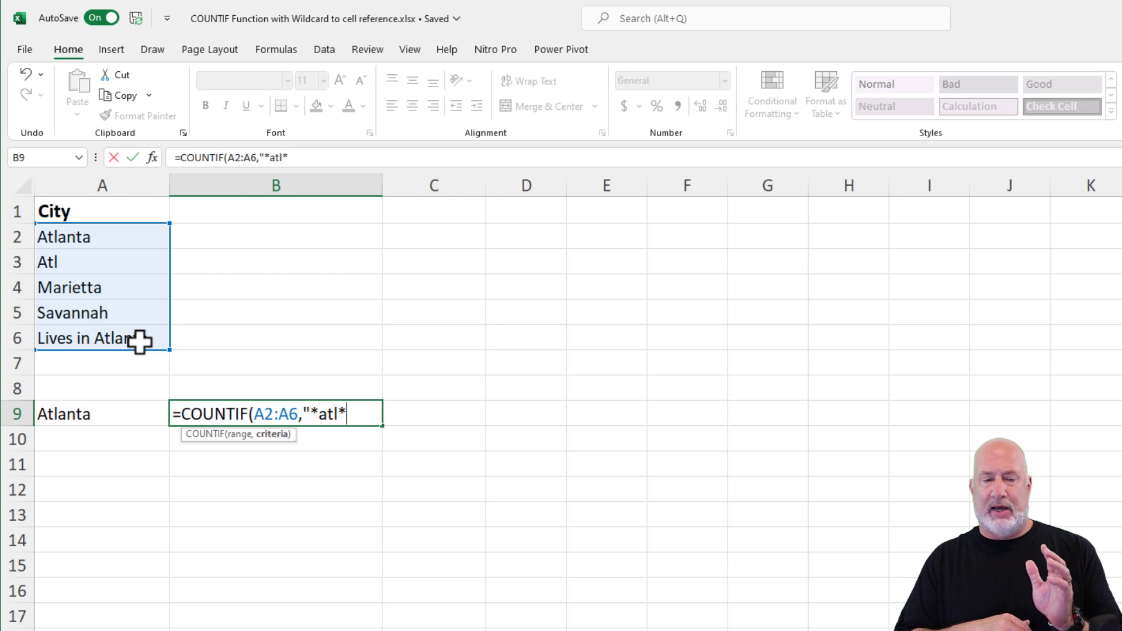
type("\"")
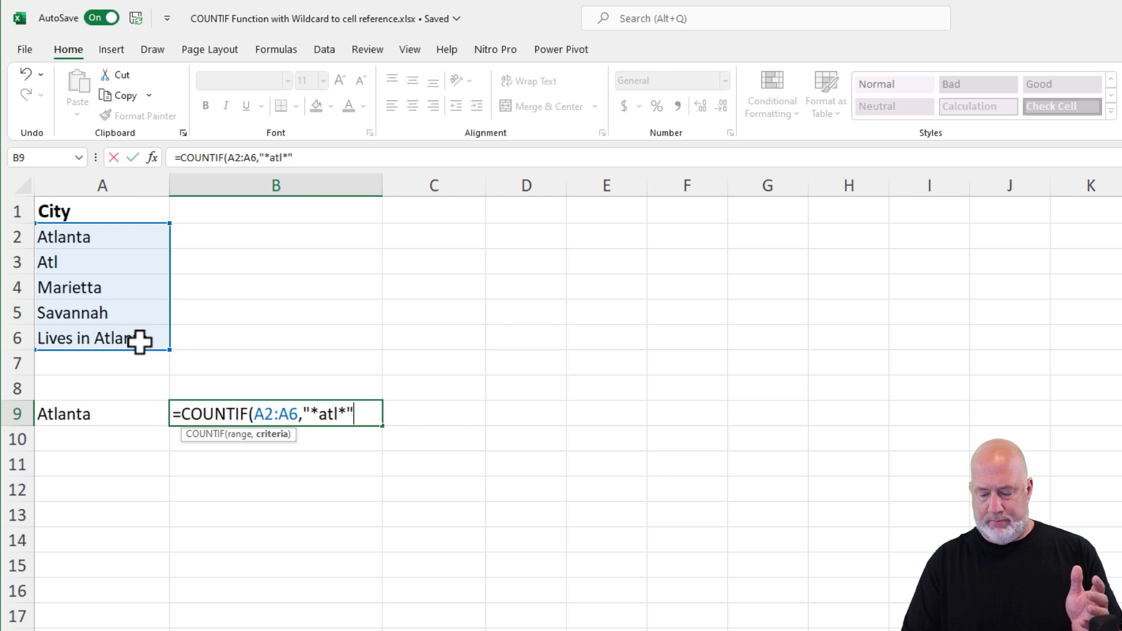
key("ctrl+Return")
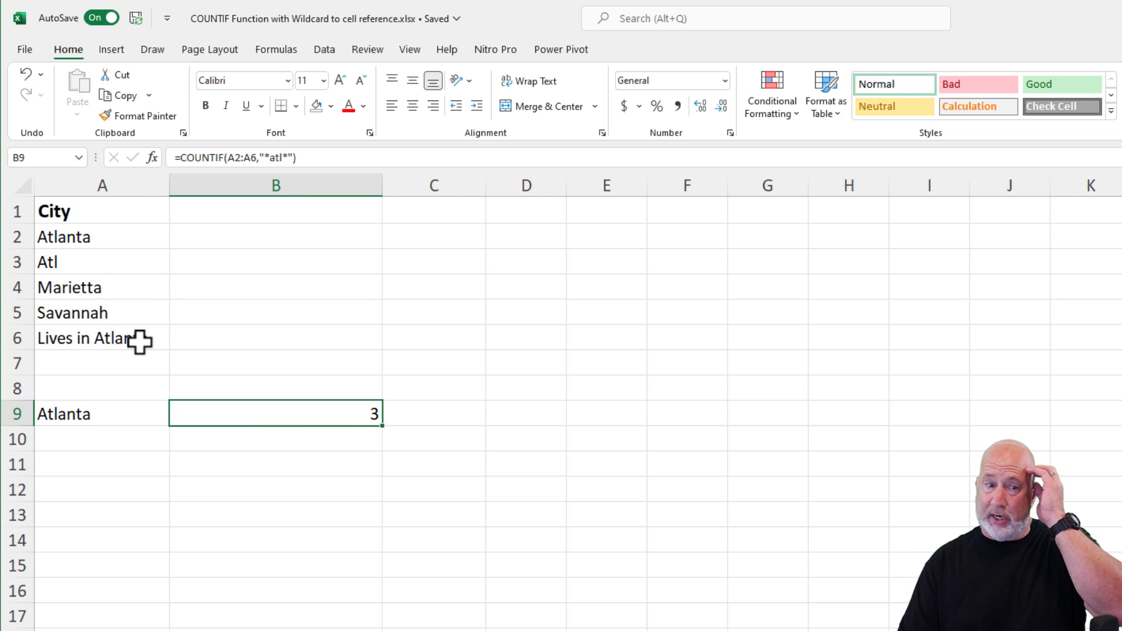
Change the search city in A9 to Atl.
left_click(97, 410)
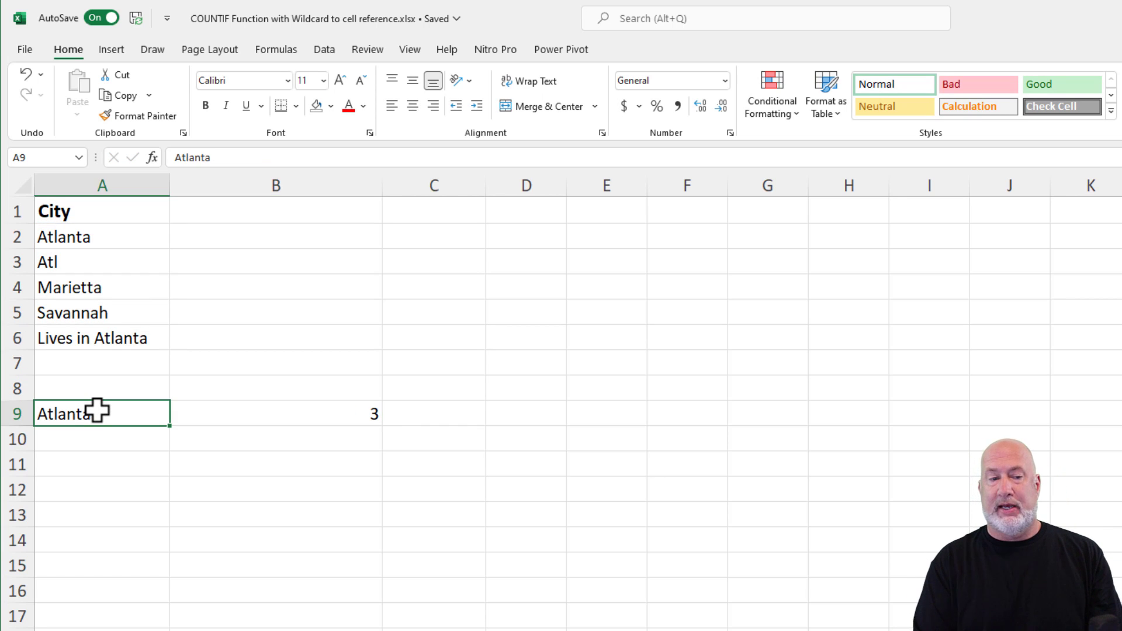
type("AT")
key("BackSpace")
type("t")
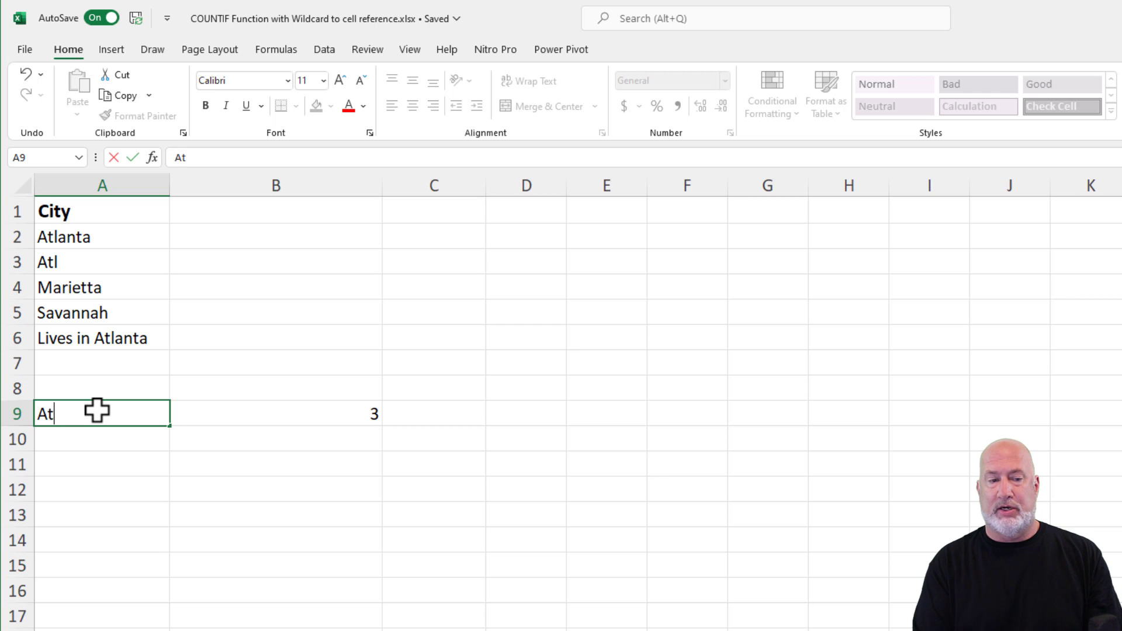
type("l")
key("Tab")
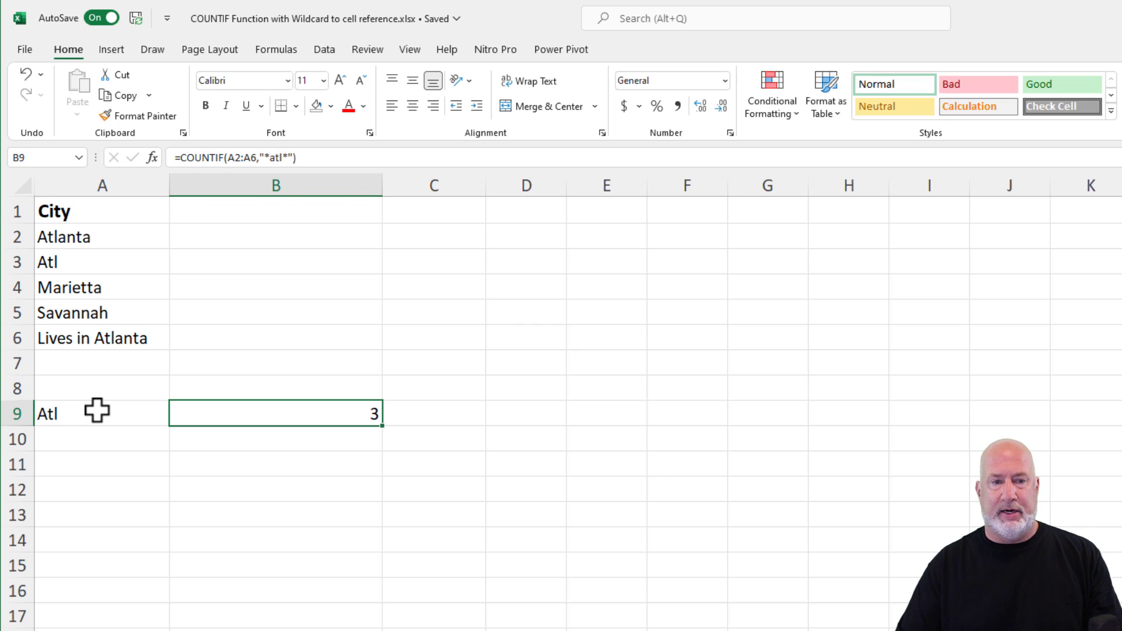
Replace B9's "*atl*" criterion with A9, making =COUNTIF(A2:A6,A9) return 1.
left_click(290, 158)
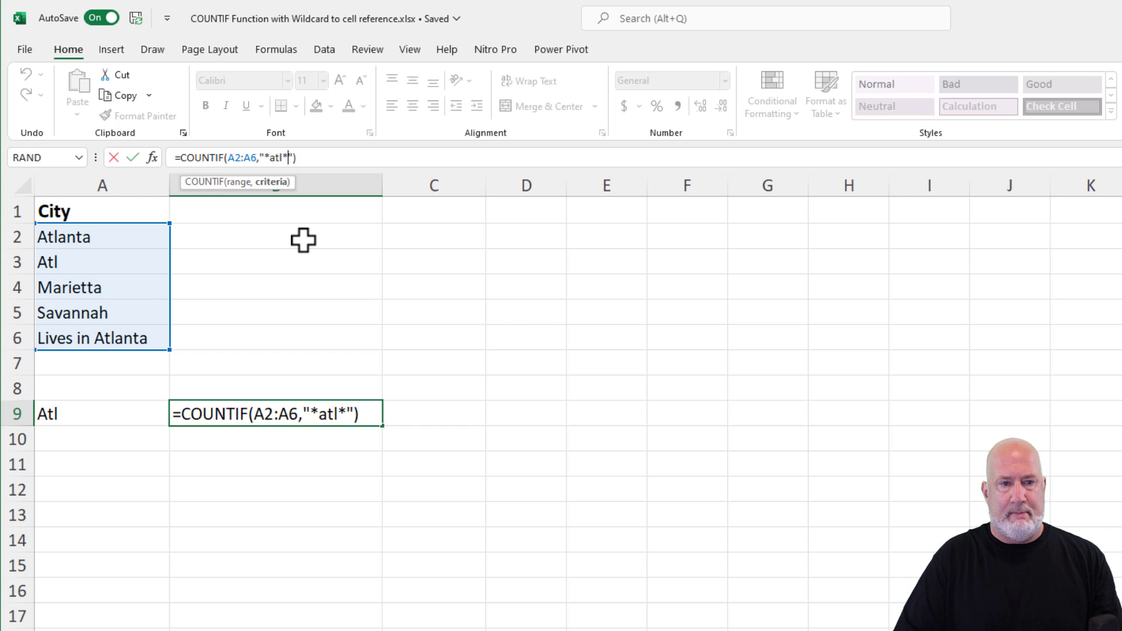
key("BackSpace")
key("BackSpace")
key("BackSpace")
key("BackSpace")
key("BackSpace")
key("BackSpace")
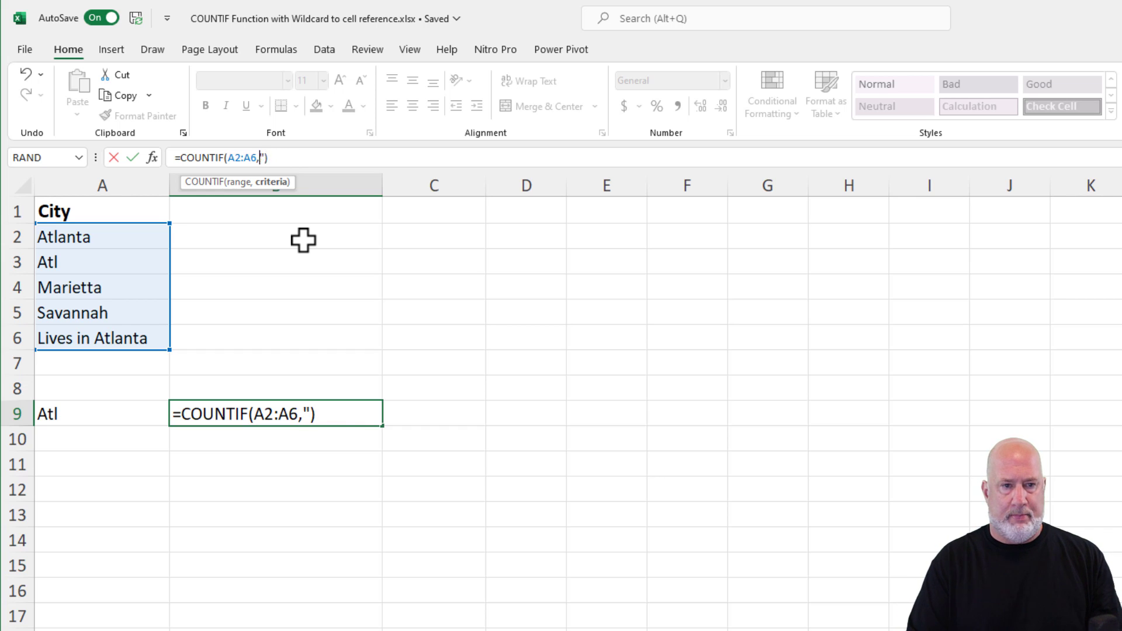
key("Delete")
left_click(136, 411)
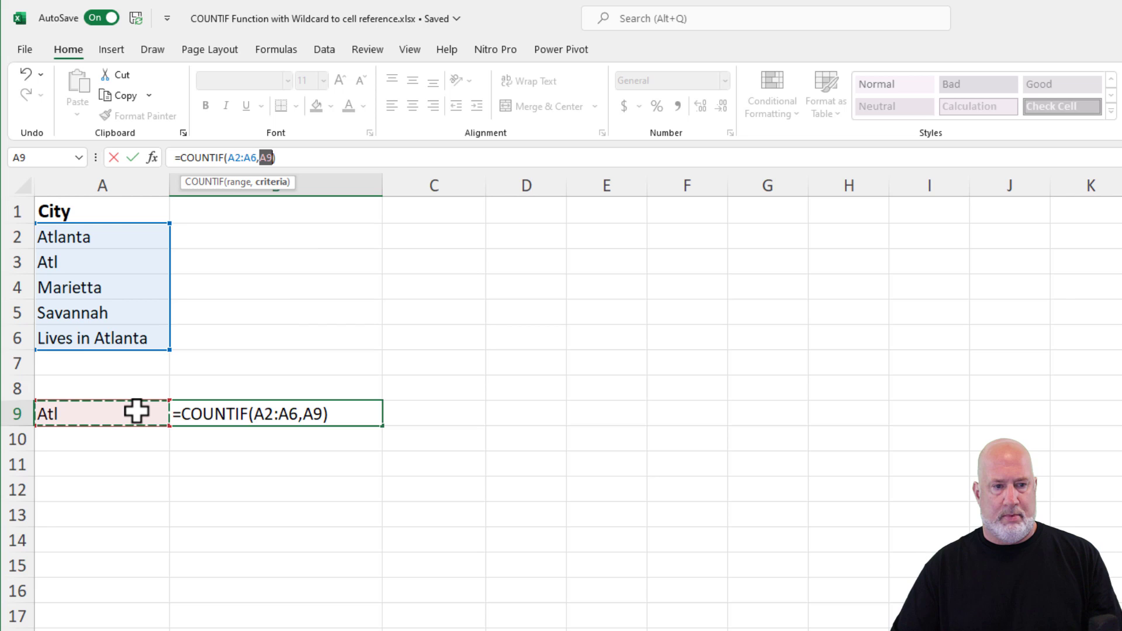
key("ctrl+Return")
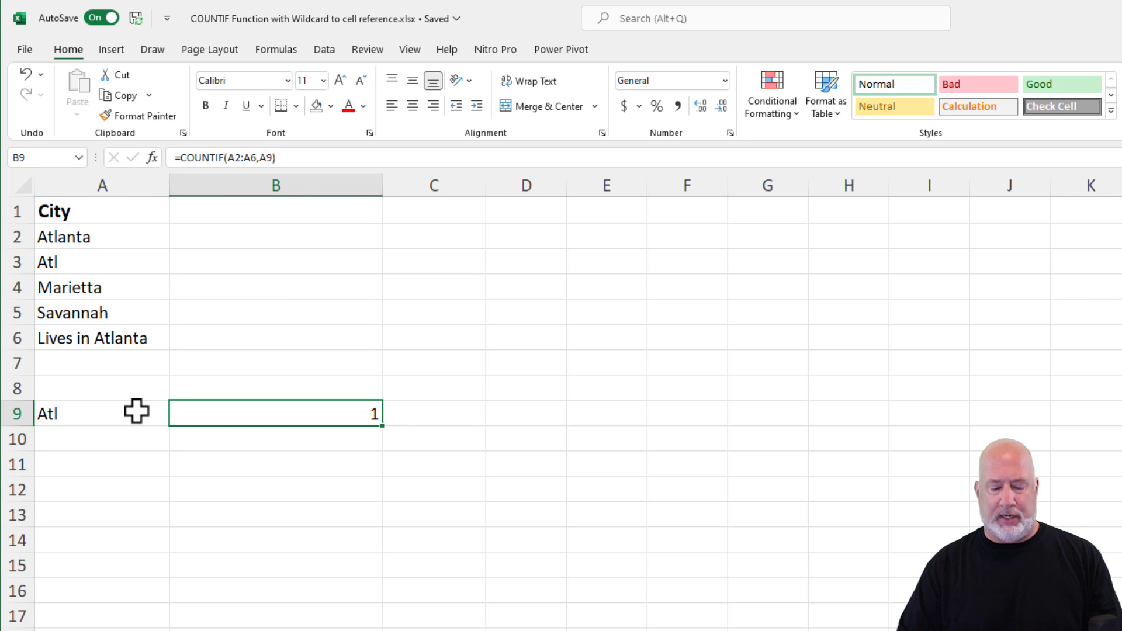
Put B9's formula into edit mode with the cursor just before A9.
key("F2")
key("Left")
key("Left")
key("Left")
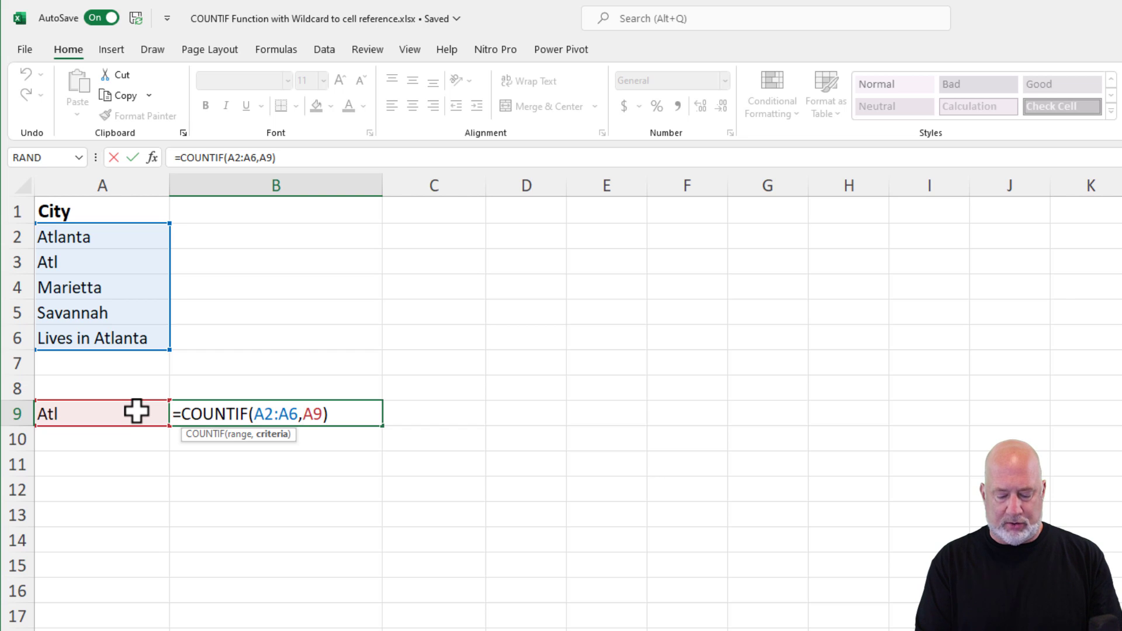
Wrap A9 in wildcards so B9 reads =COUNTIF(A2:A6,"*"&A9&"*") and returns 3.
type("\"")
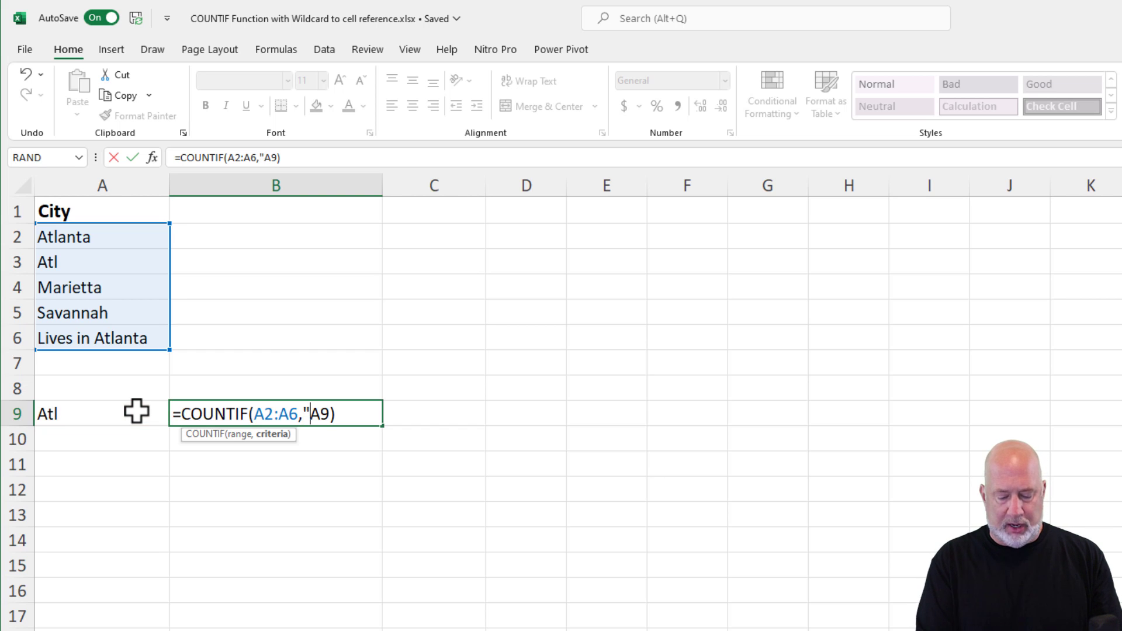
type("*\"")
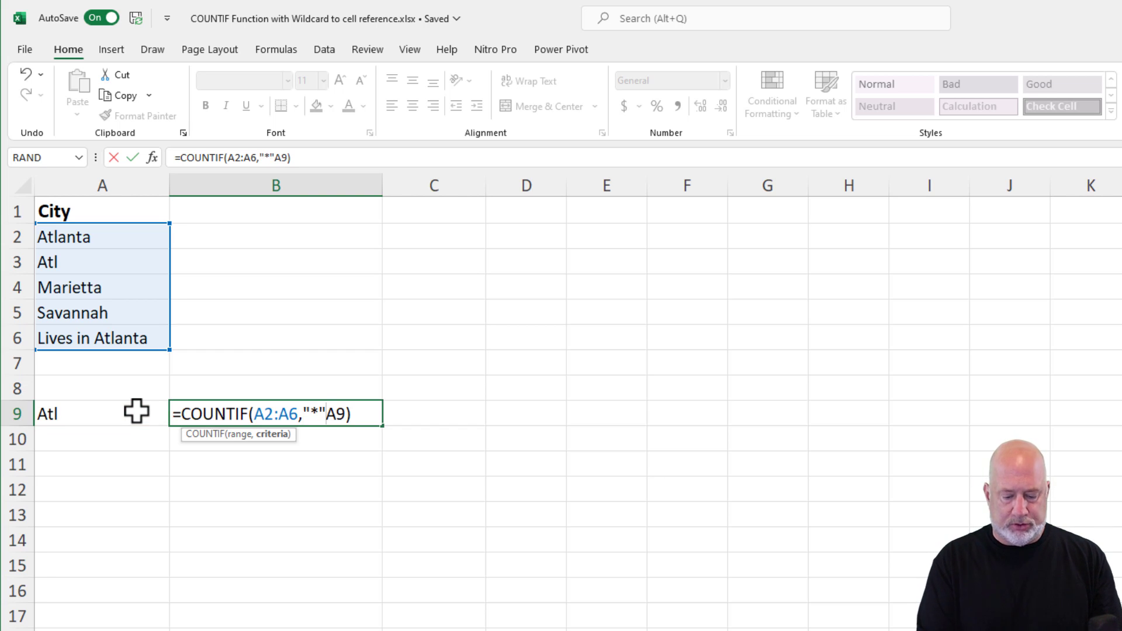
type("&")
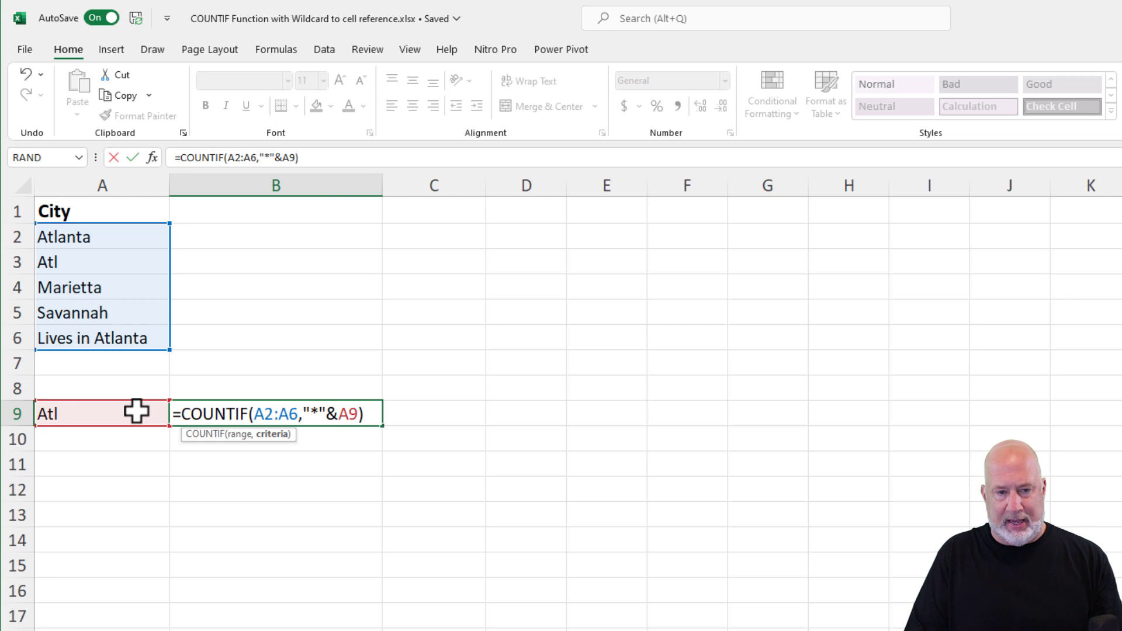
key("Right")
key("Right")
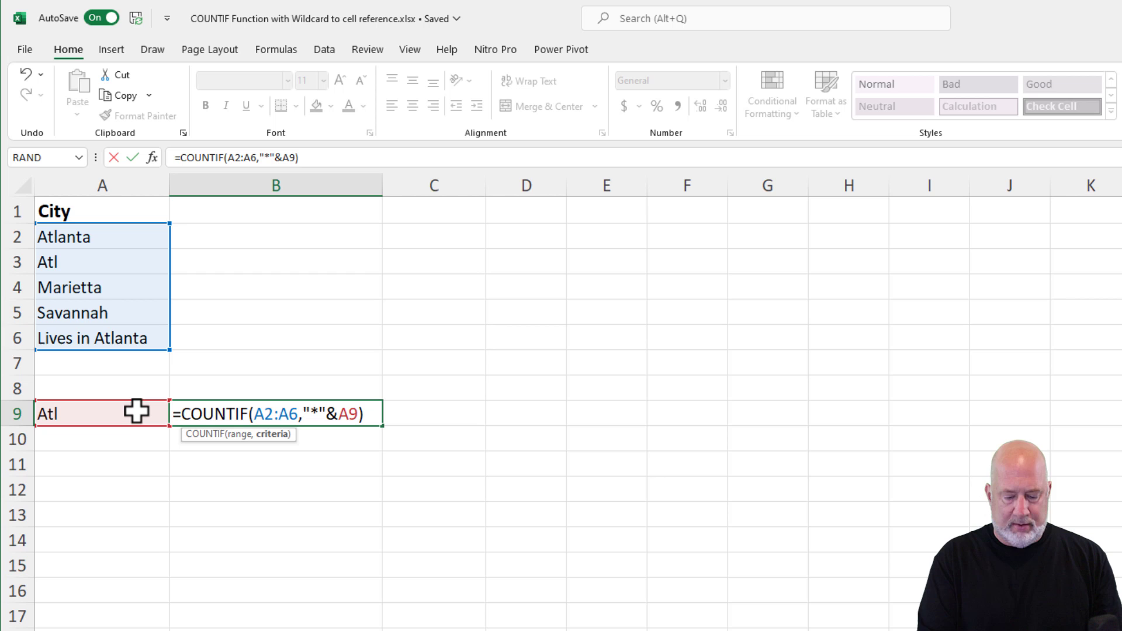
type("&")
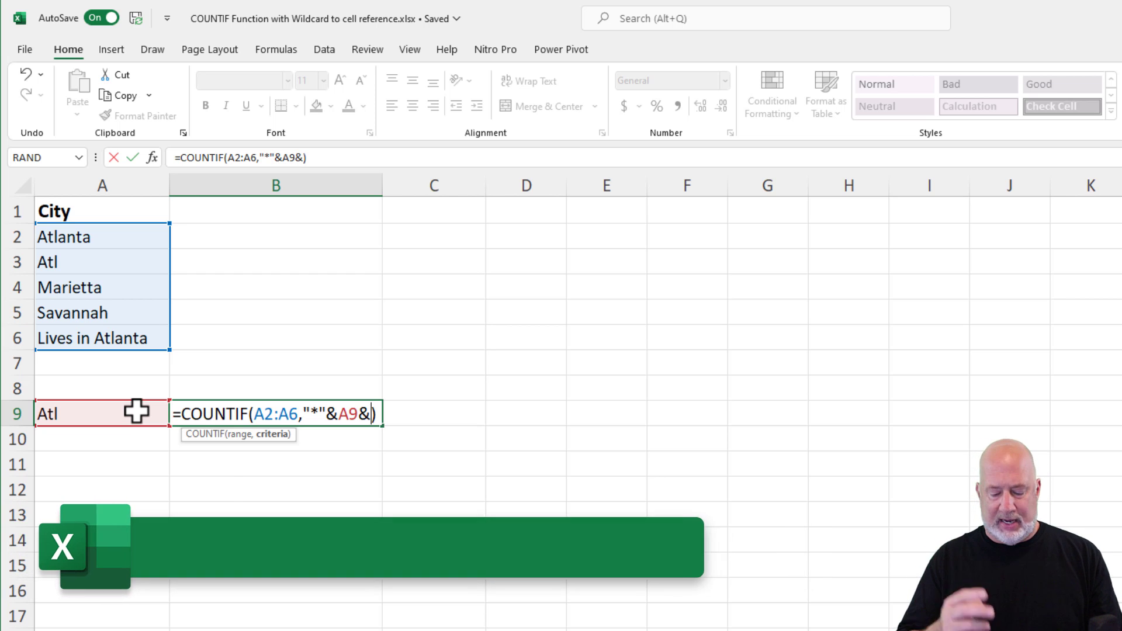
type("\"")
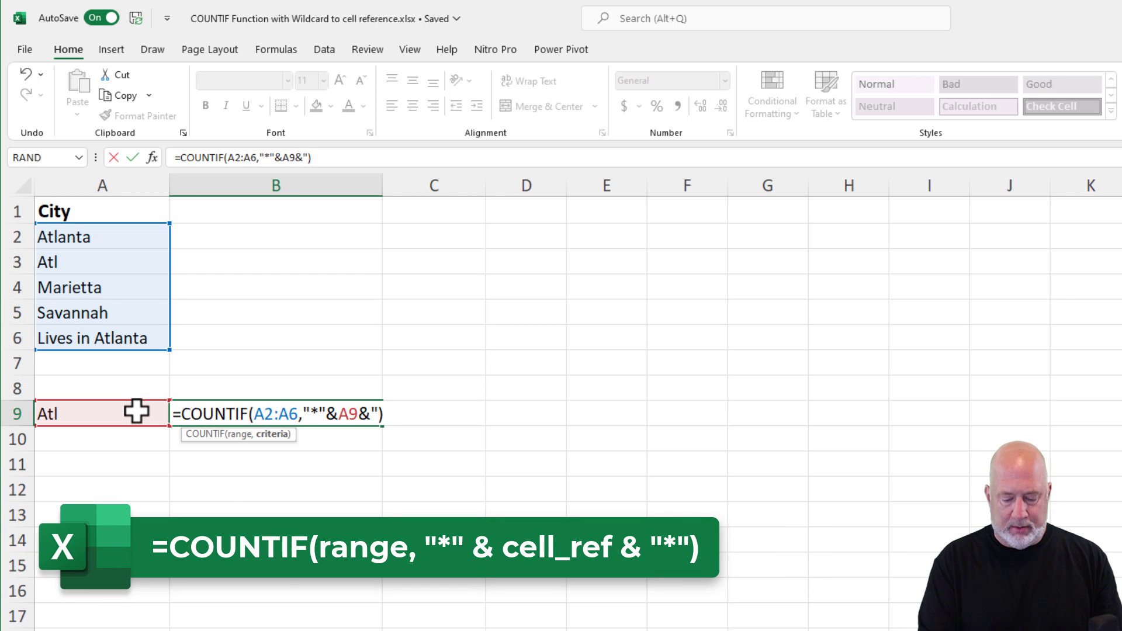
type("*\"")
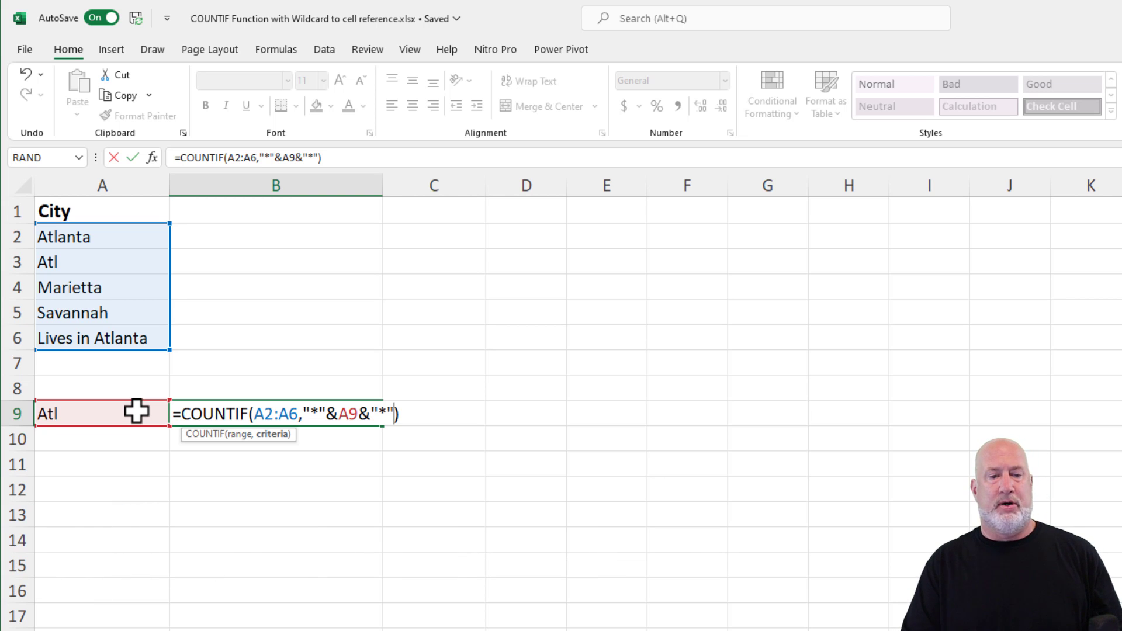
key("ctrl+Return")
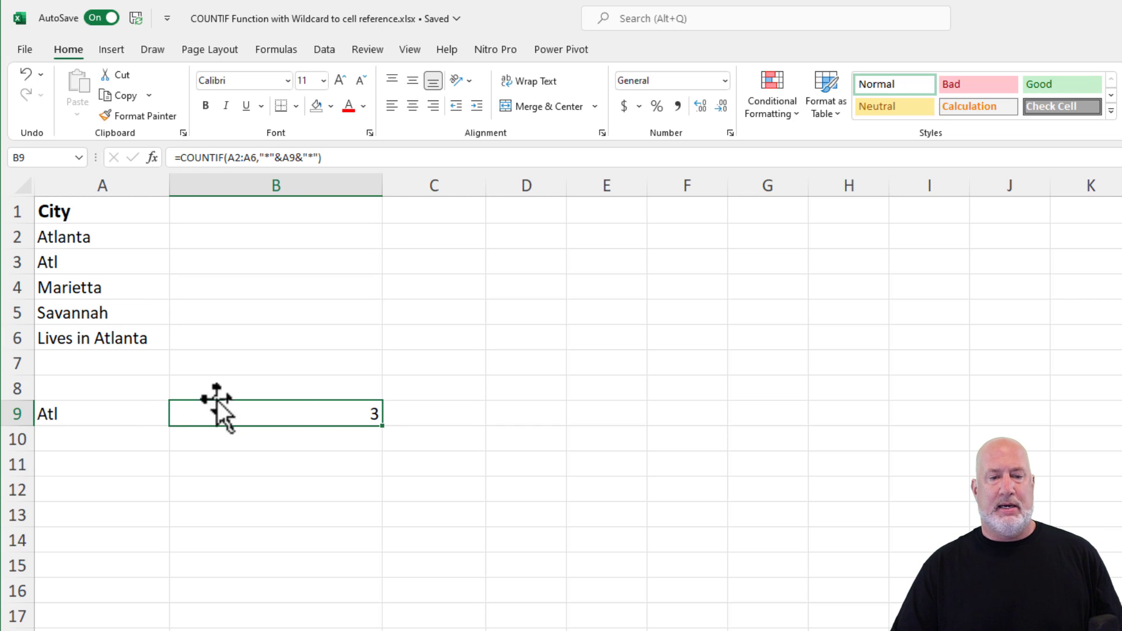
Widen column C and enter =FORMULATEXT(B9) in C9.
left_click(466, 413)
left_click_drag(485, 191, 729, 230)
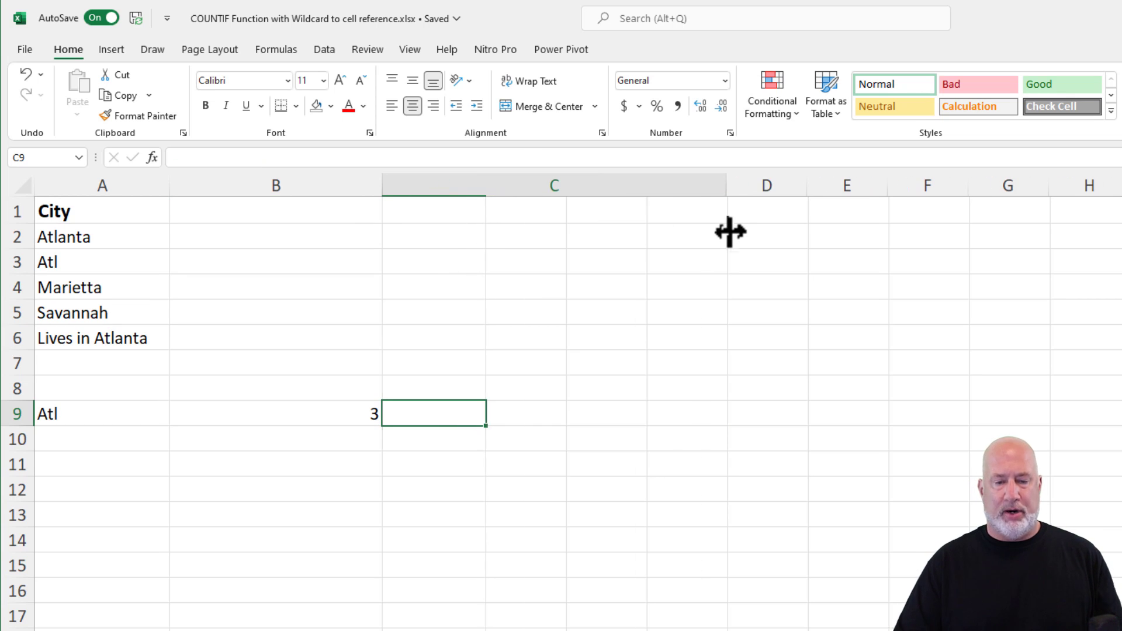
type("=form")
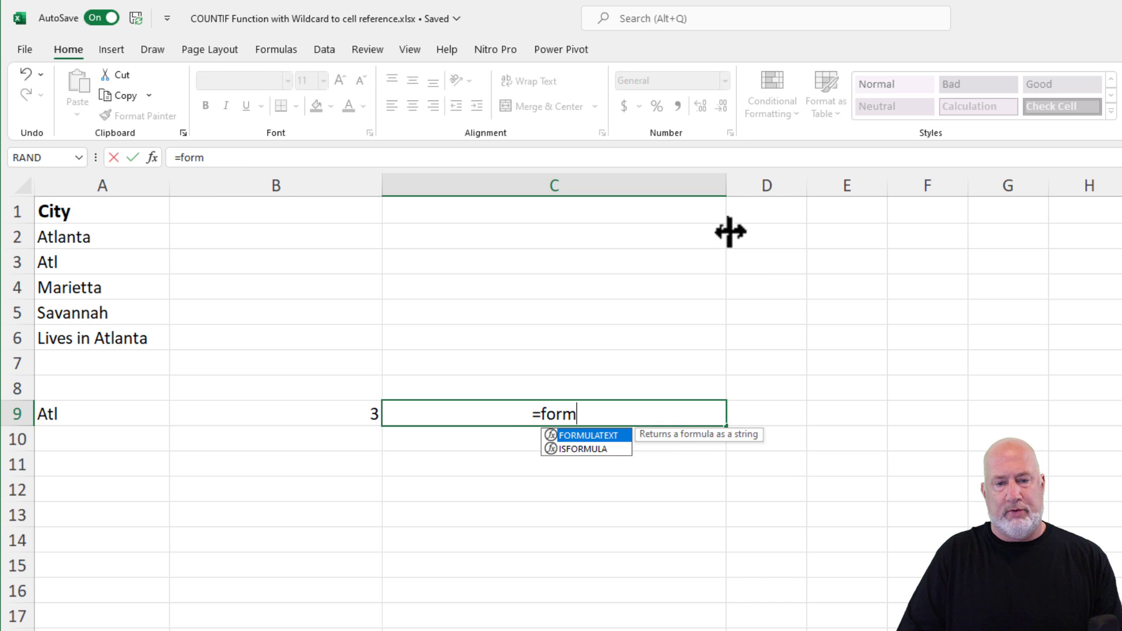
key("Tab")
key("Left")
key("Return")
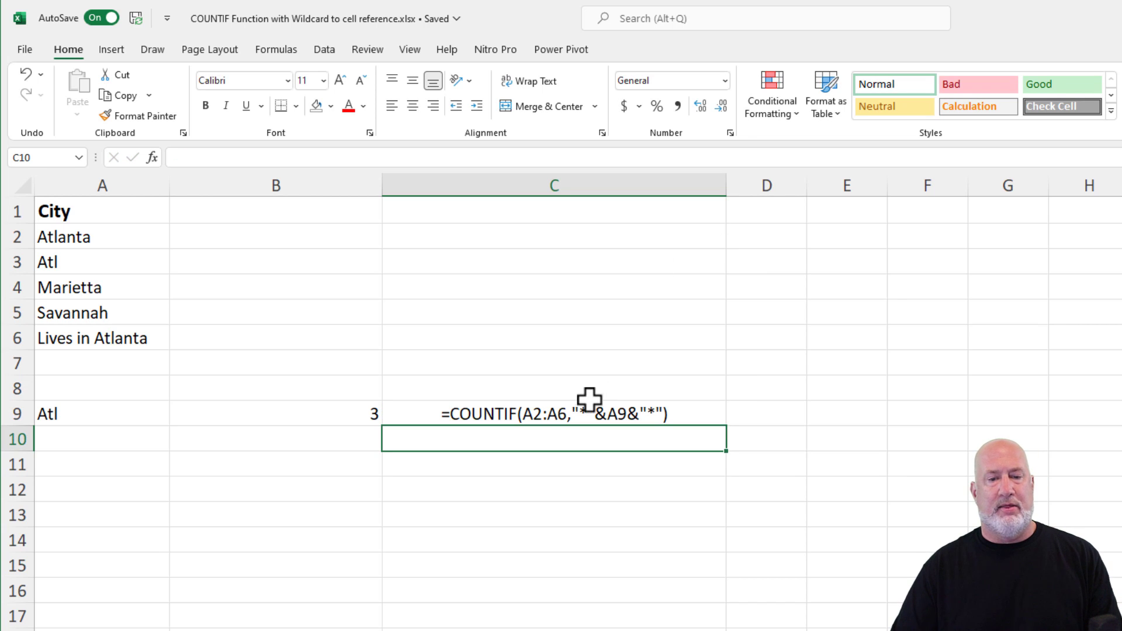
Enlarge C9's font size two steps to 18 point.
left_click(588, 409)
left_click(342, 84)
left_click(343, 84)
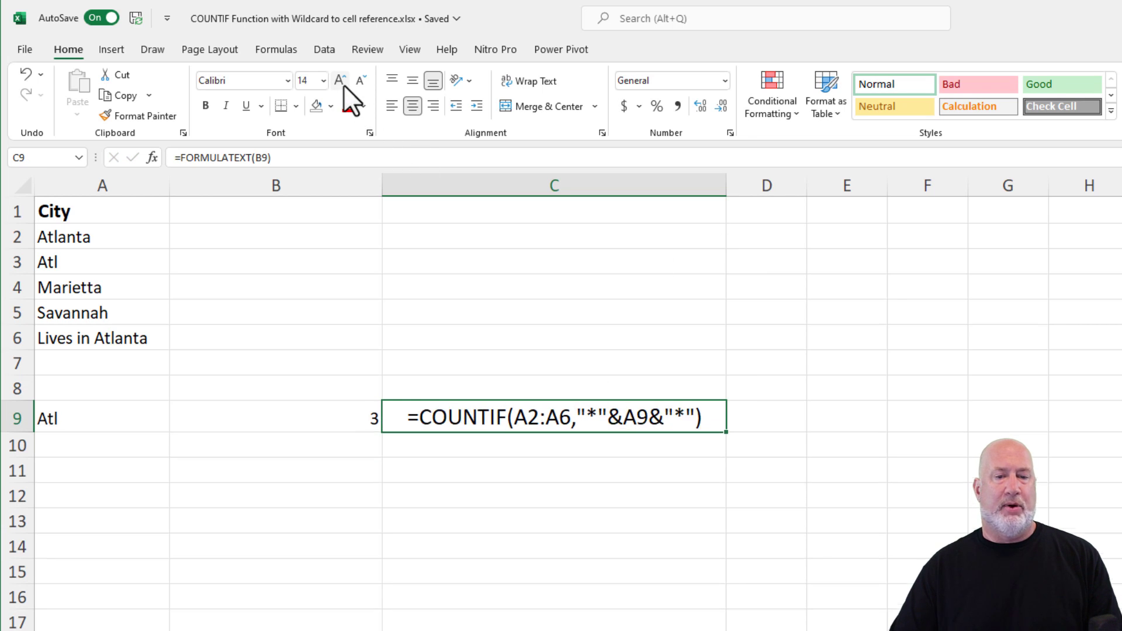
left_click(342, 84)
left_click(342, 84)
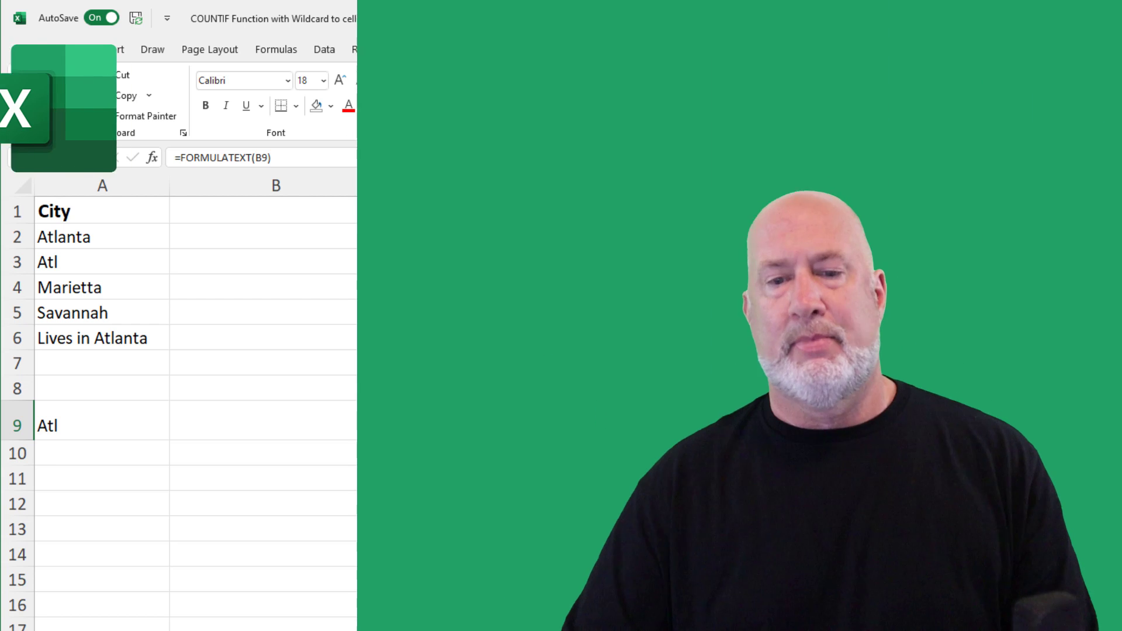